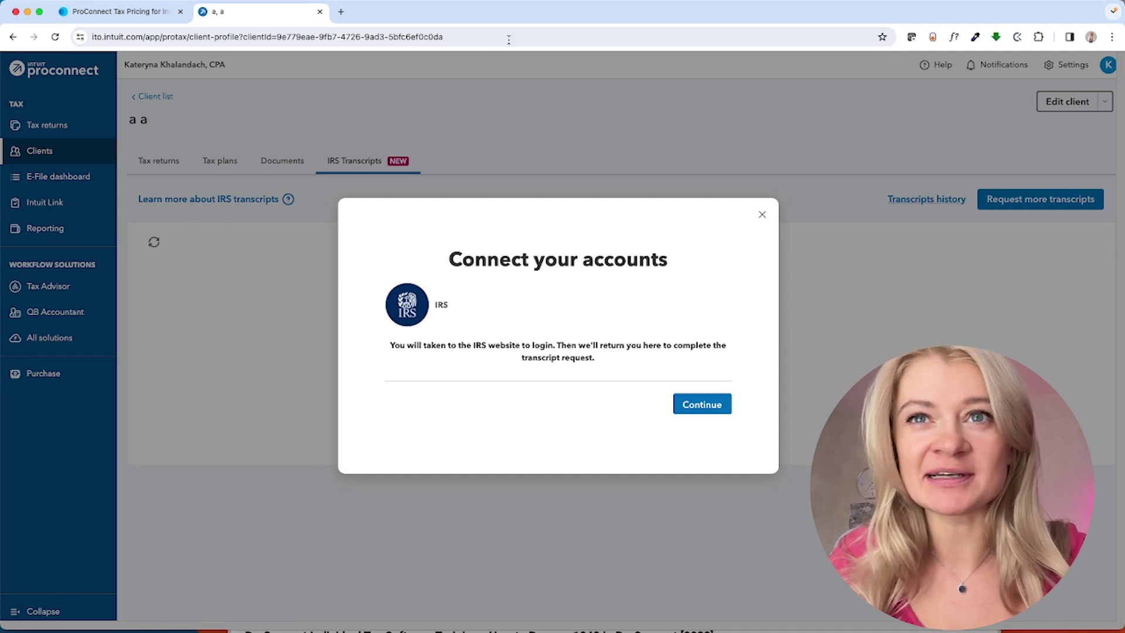
Dismiss the 'Connect your accounts' IRS prompt so the empty IRS Transcripts tab shows.
left_click(762, 214)
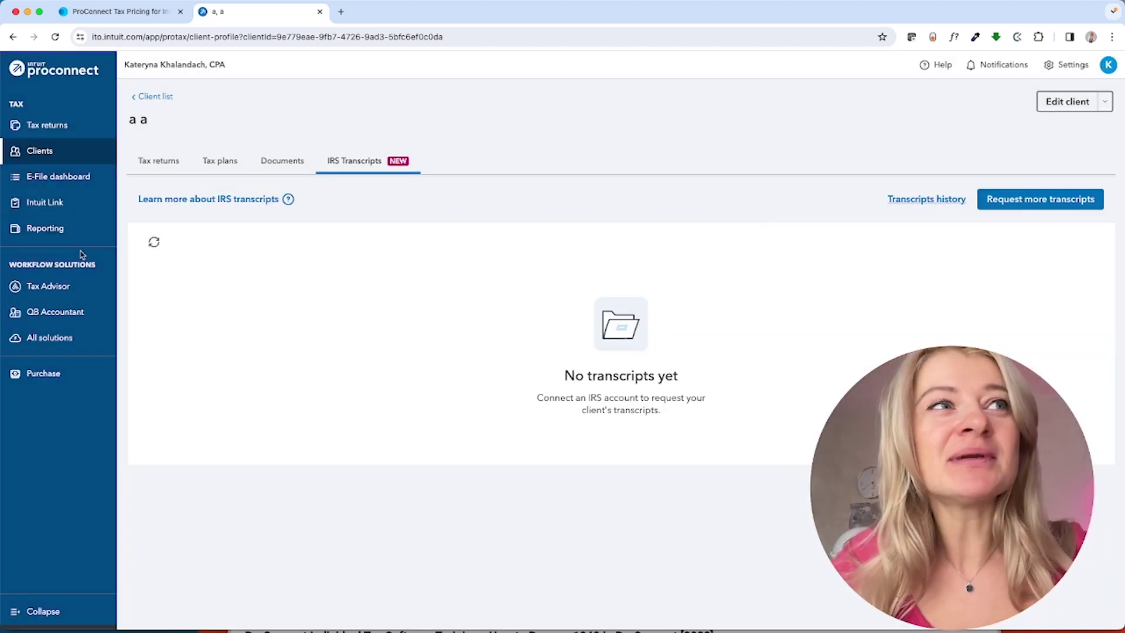
Open Reporting and review the firm performance charts, highlighting the date range and per-user time heading.
left_click(64, 230)
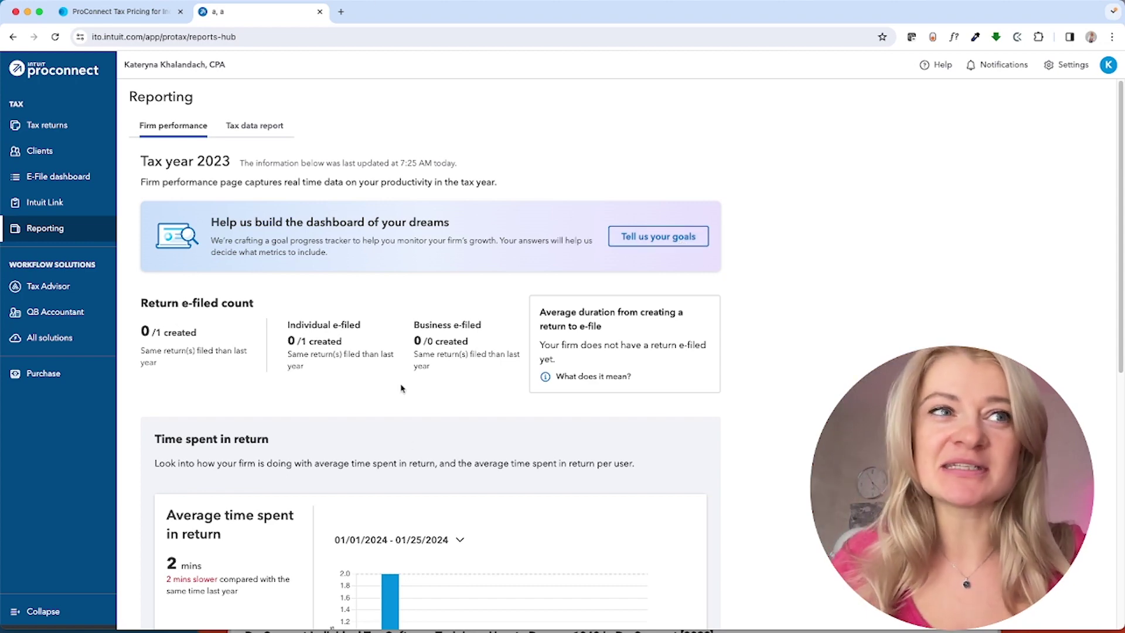
scroll(402, 392, "down", 2)
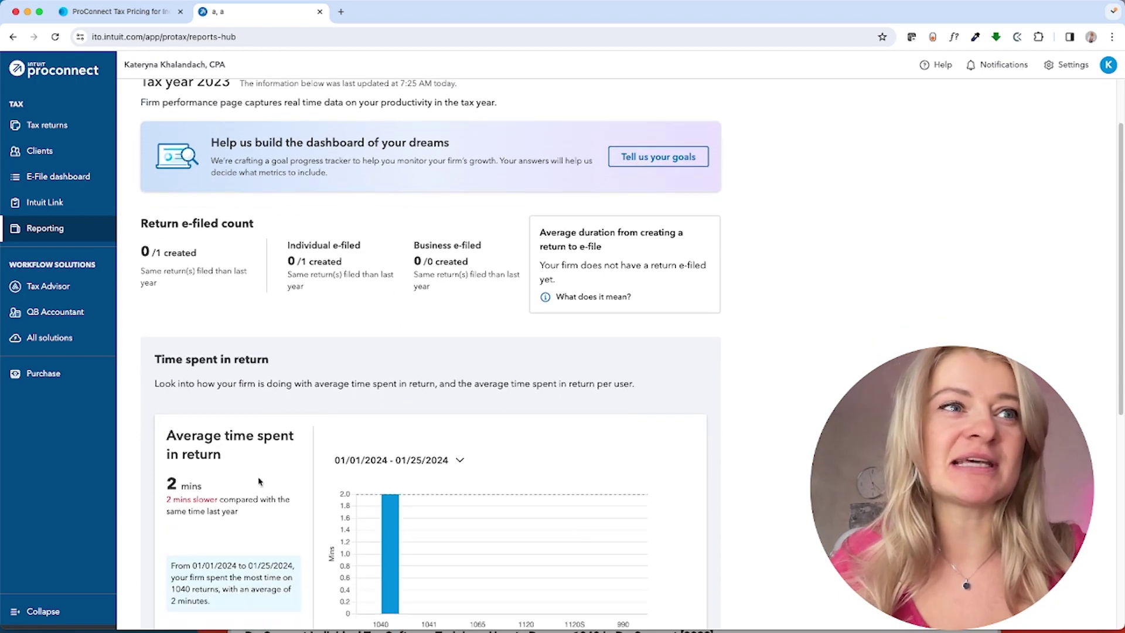
scroll(210, 468, "down", 3)
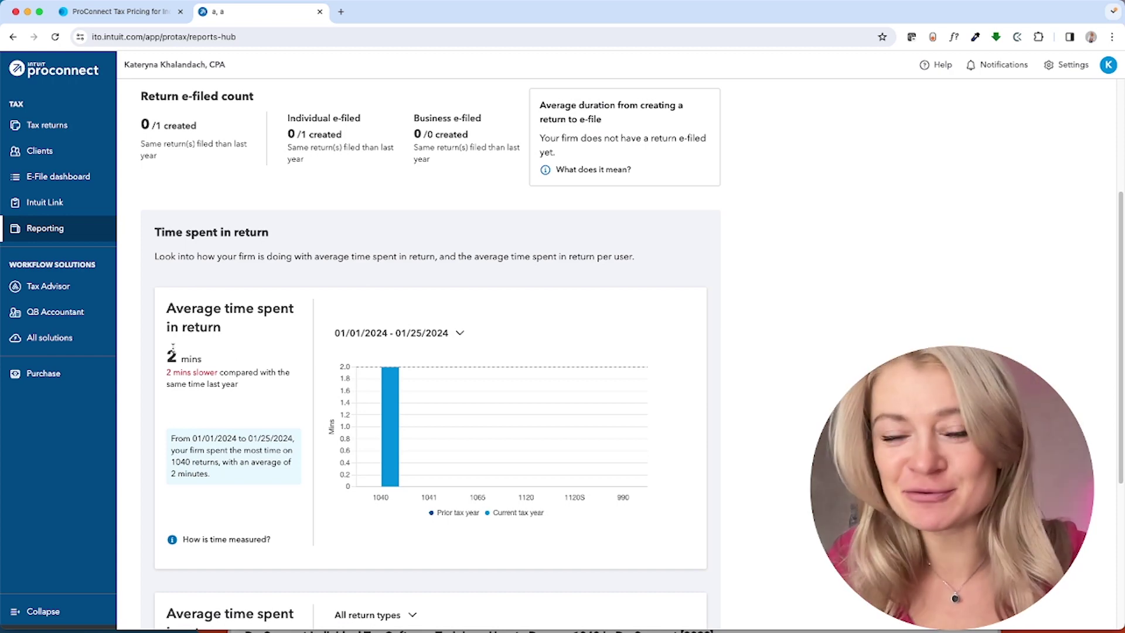
scroll(215, 439, "down", 1)
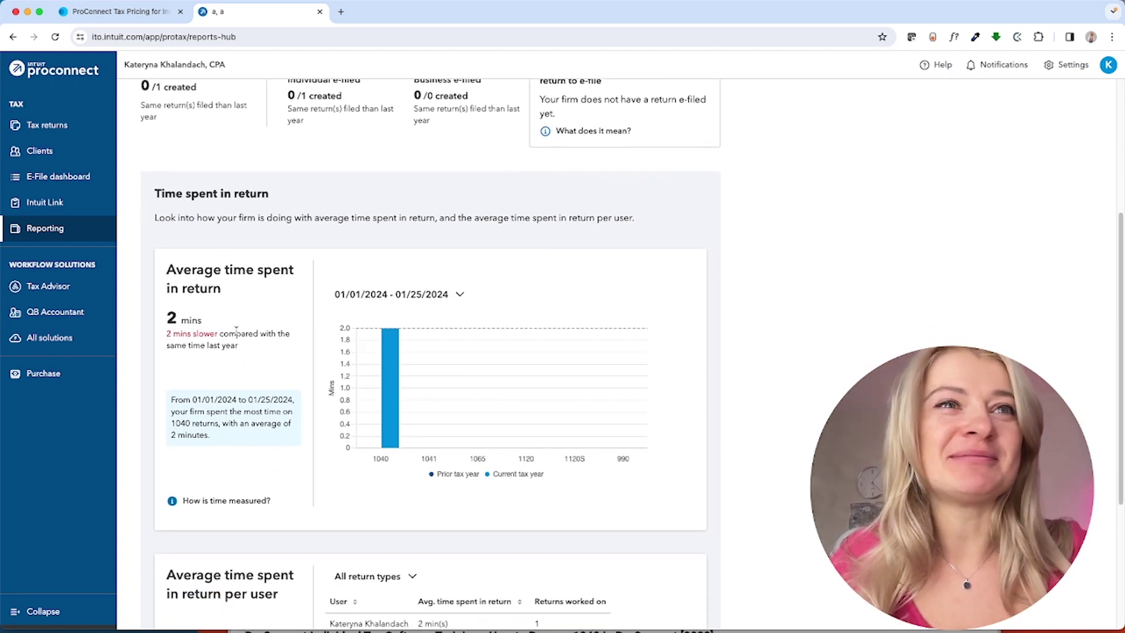
left_click_drag(210, 399, 257, 400)
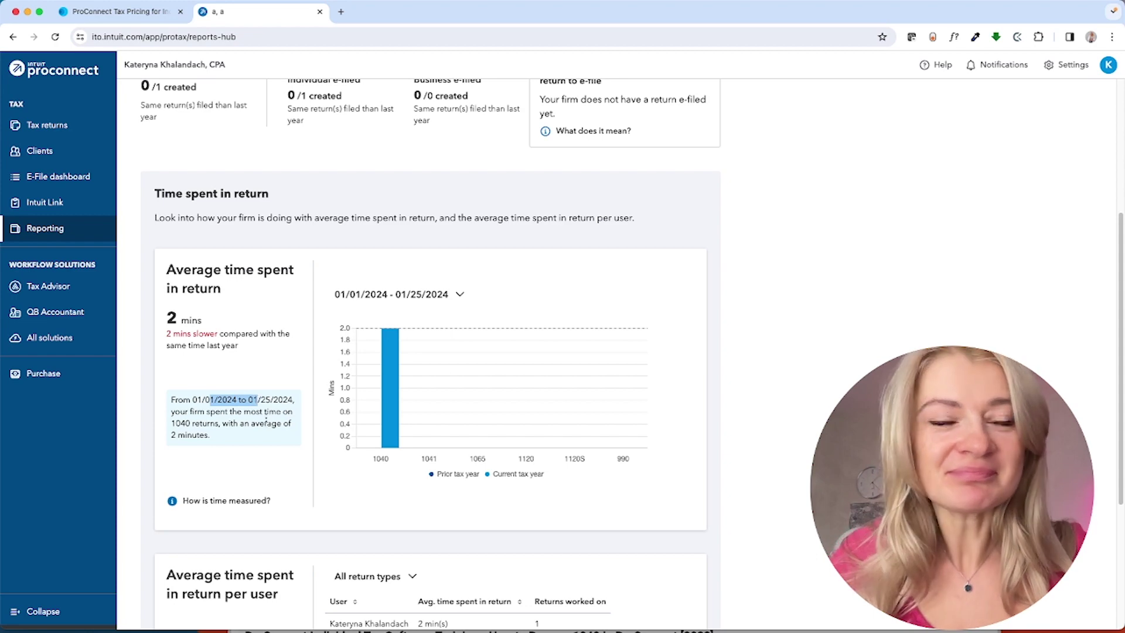
scroll(265, 423, "down", 5)
scroll(266, 431, "down", 1)
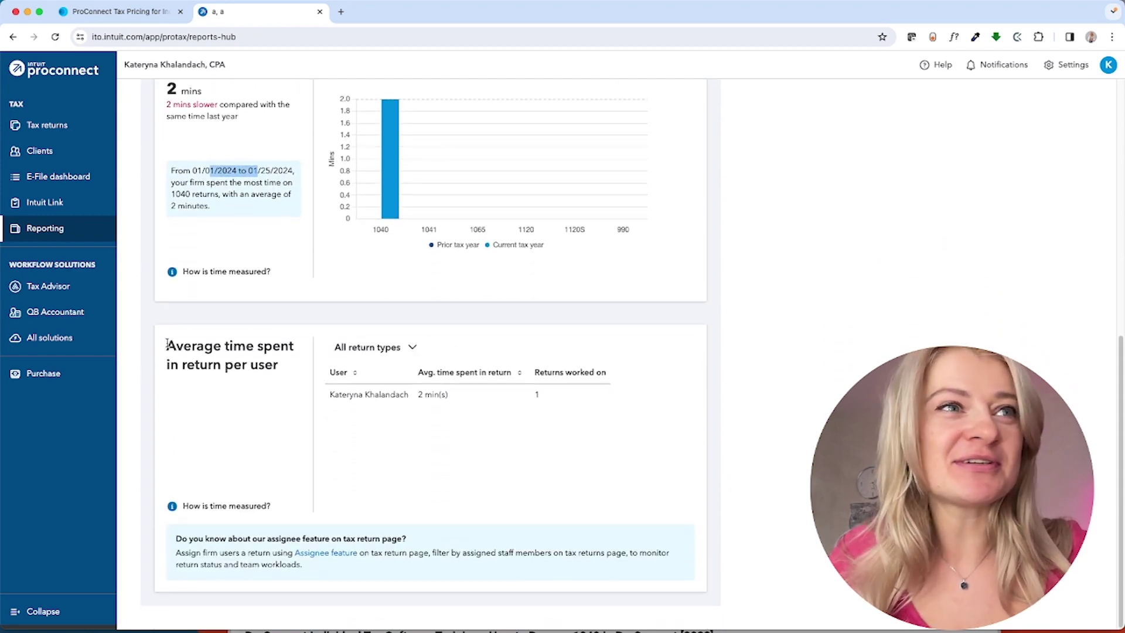
left_click_drag(170, 344, 294, 387)
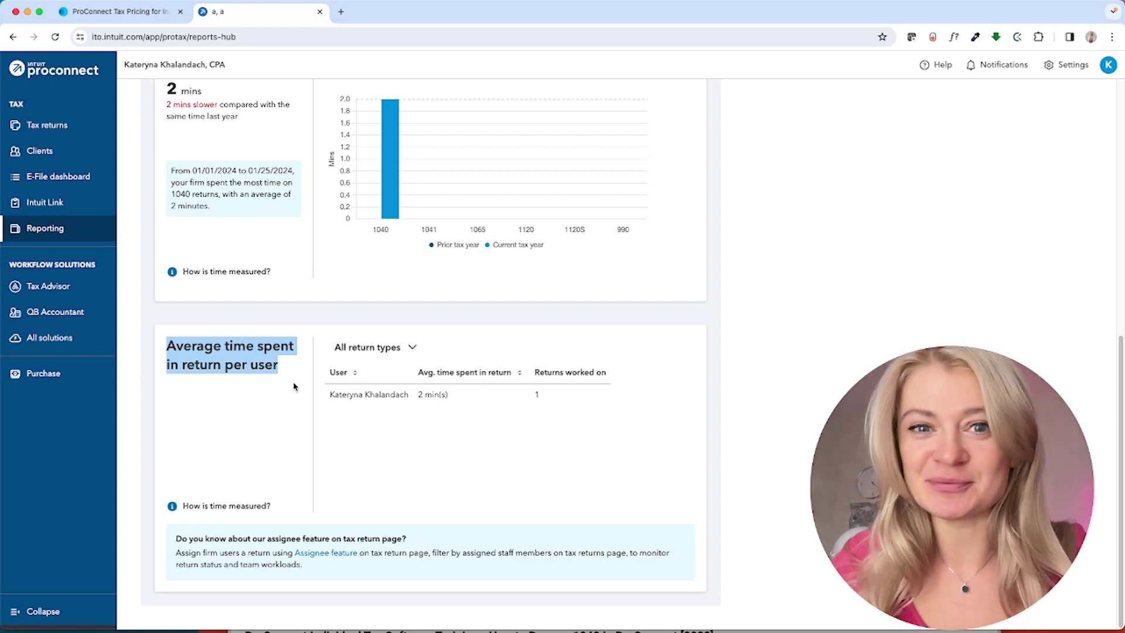
scroll(290, 296, "up", 10)
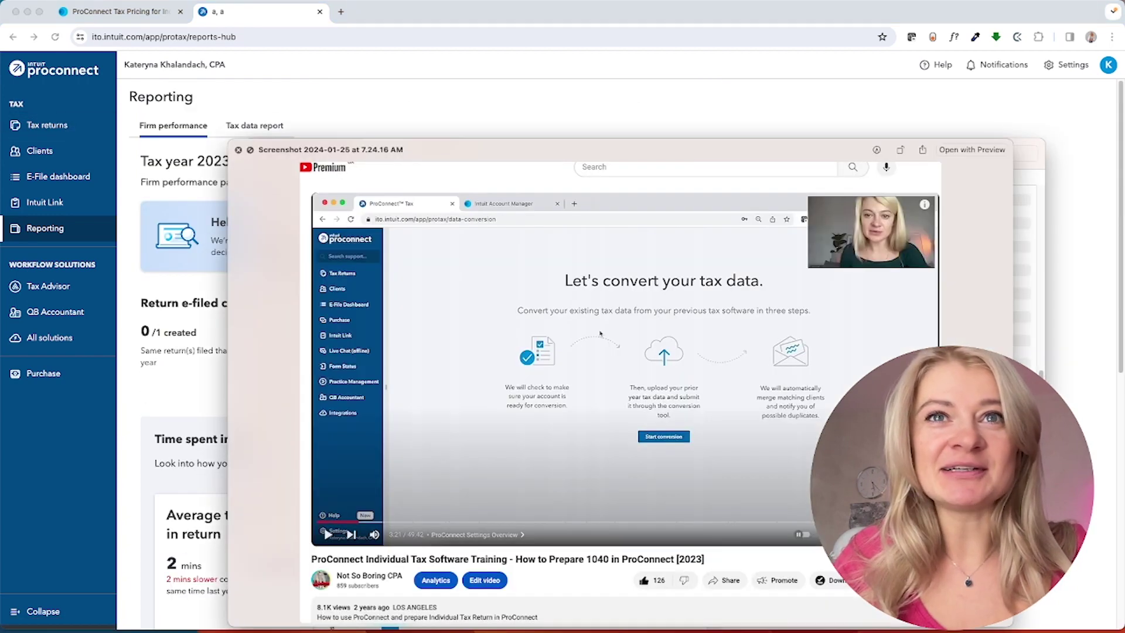
Move the 1040 training video screenshot preview higher, then close it.
left_click_drag(682, 169, 665, 110)
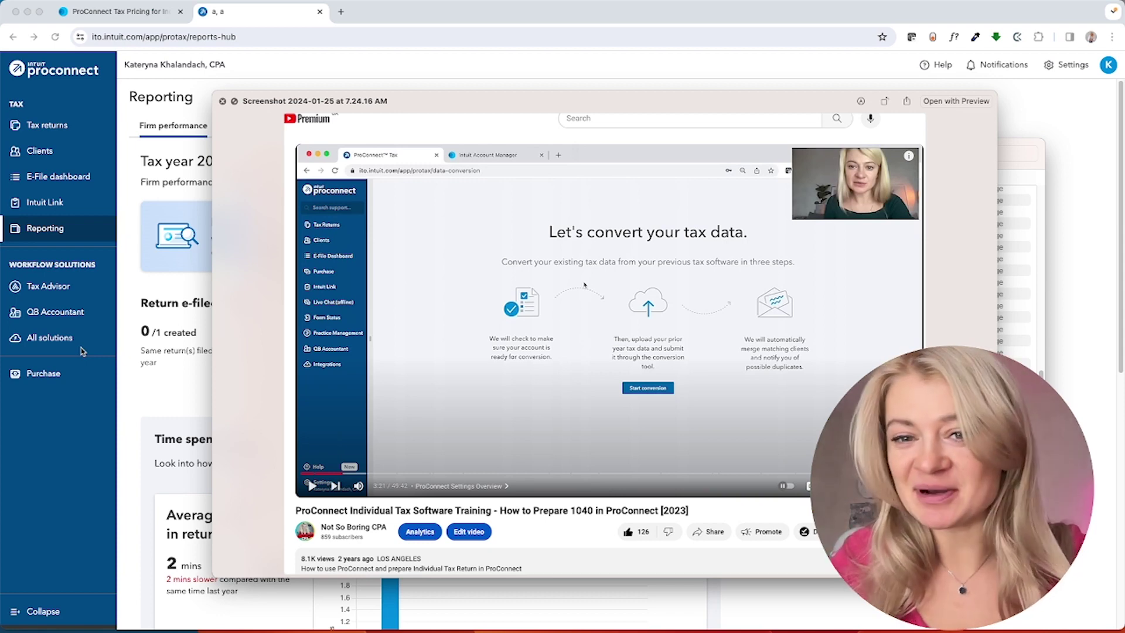
left_click(436, 61)
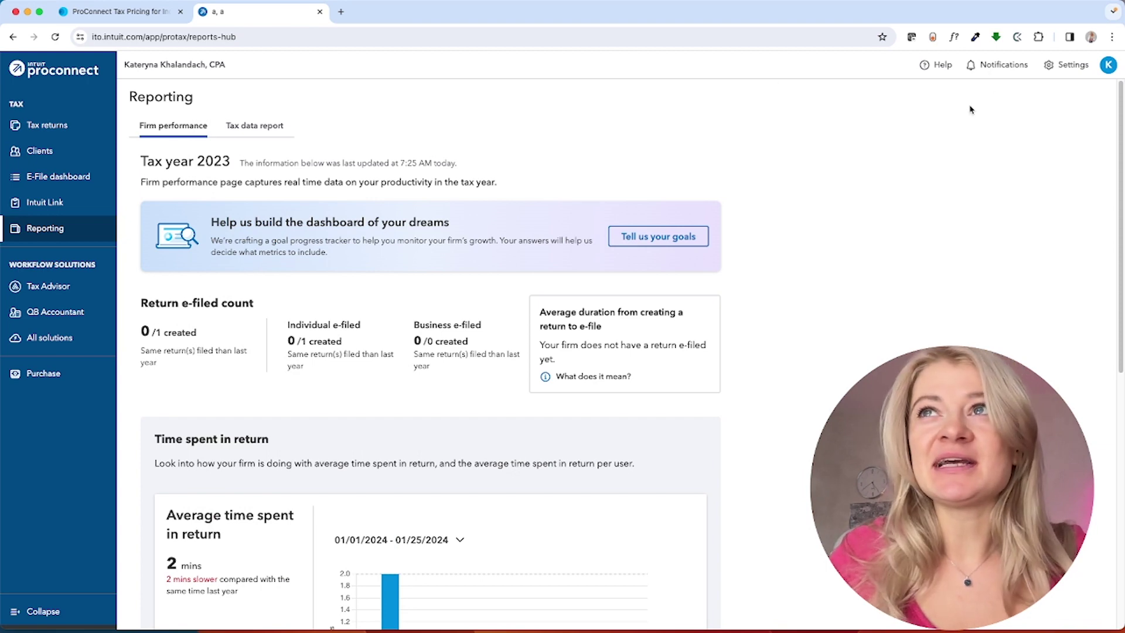
left_click(942, 65)
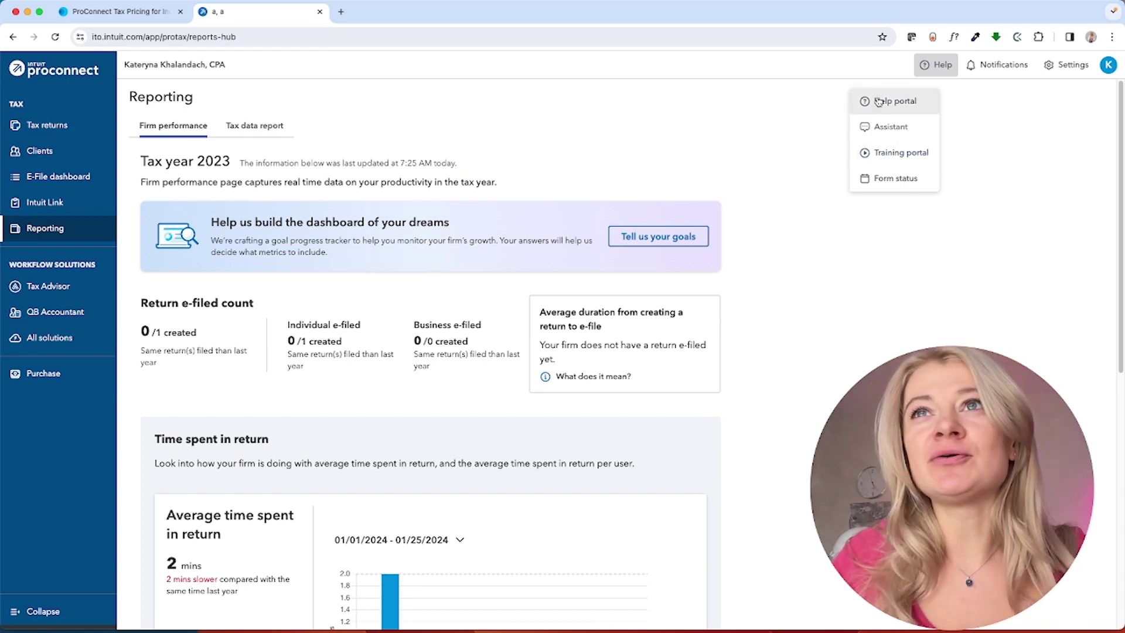
left_click(893, 132)
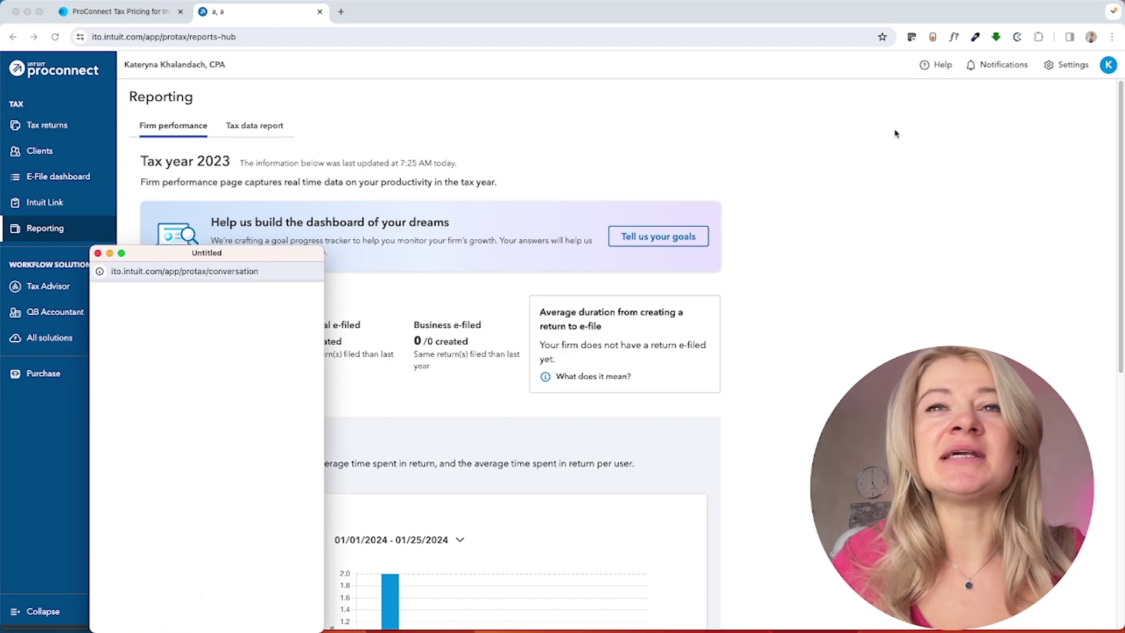
left_click(98, 253)
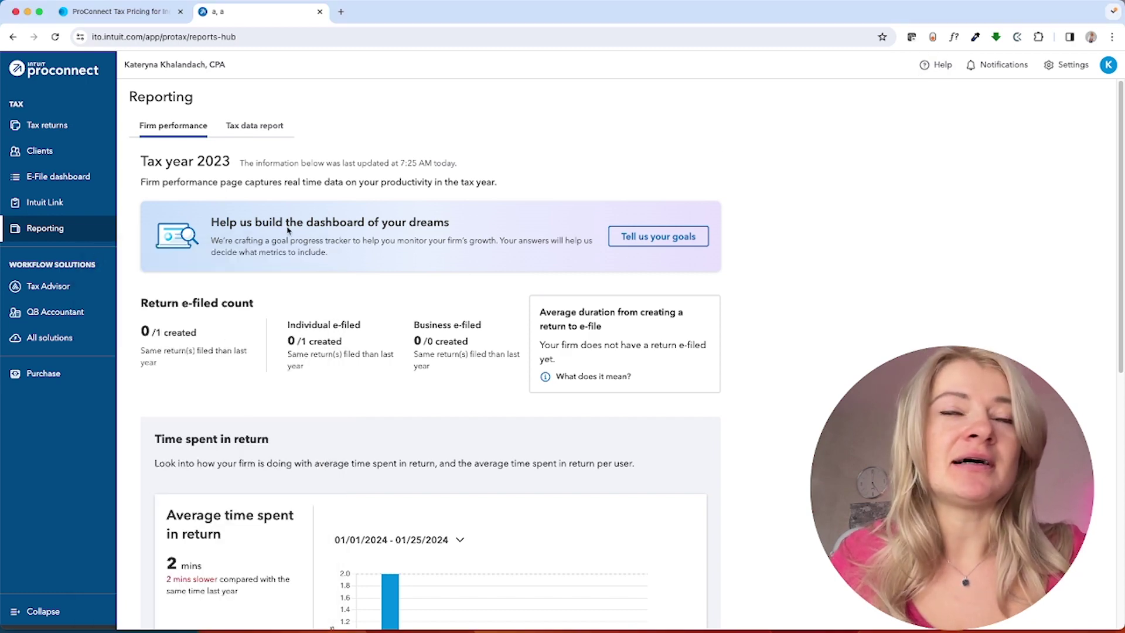
left_click(938, 72)
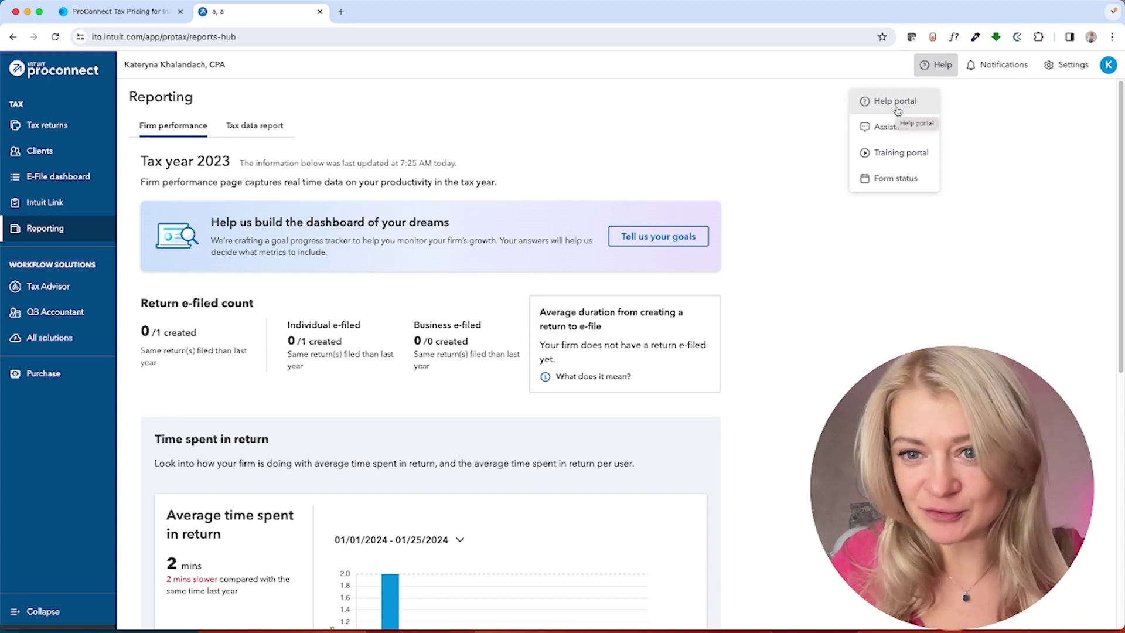
left_click(490, 113)
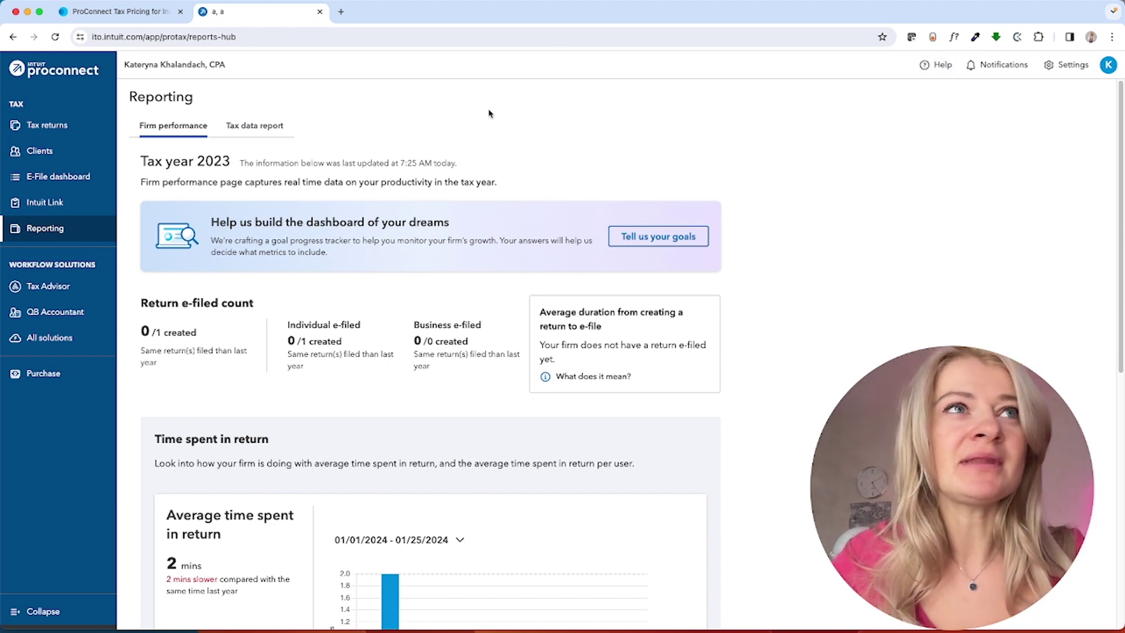
Refocus the browser, glance at the Help options, and switch to the ProConnect Tax Pricing tab.
left_click(666, 414)
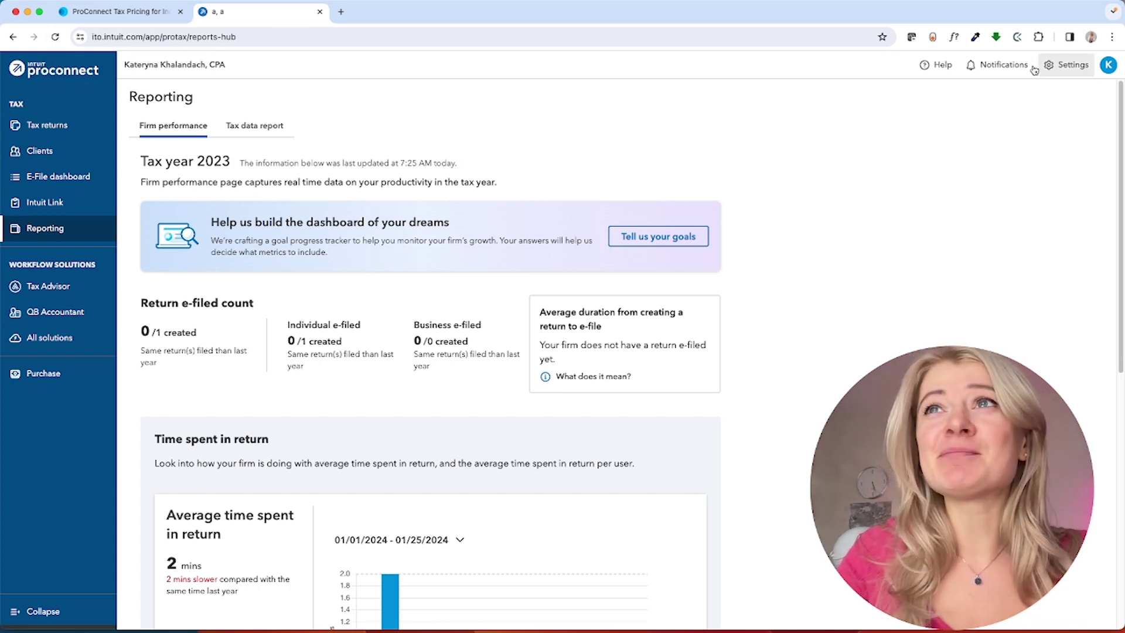
left_click(936, 65)
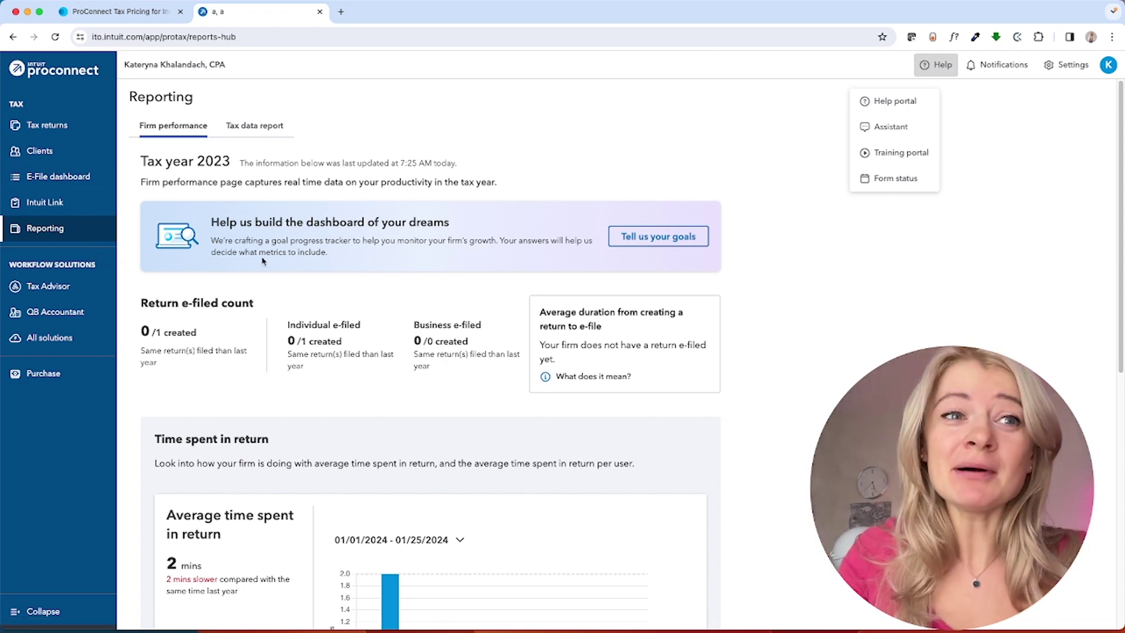
left_click(412, 107)
left_click(137, 12)
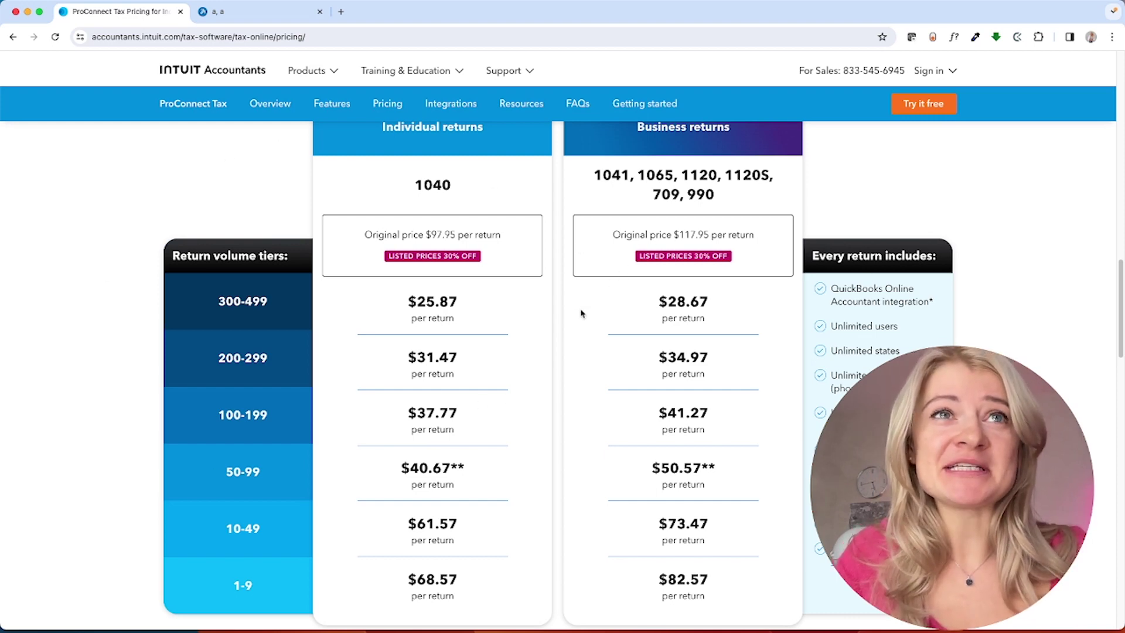
Highlight the 10-49 tier, its $61.57 individual price and the 30% off badge, then return to ProConnect.
scroll(567, 355, "down", 1)
scroll(567, 355, "down", 2)
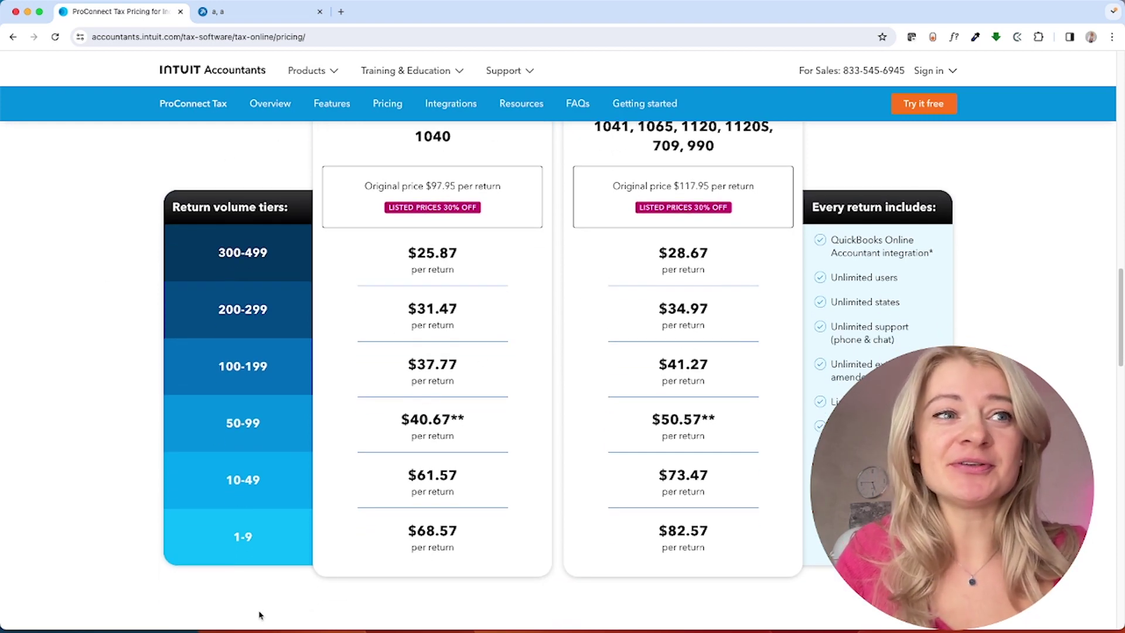
left_click_drag(258, 536, 233, 537)
left_click_drag(227, 479, 267, 486)
left_click_drag(405, 476, 471, 481)
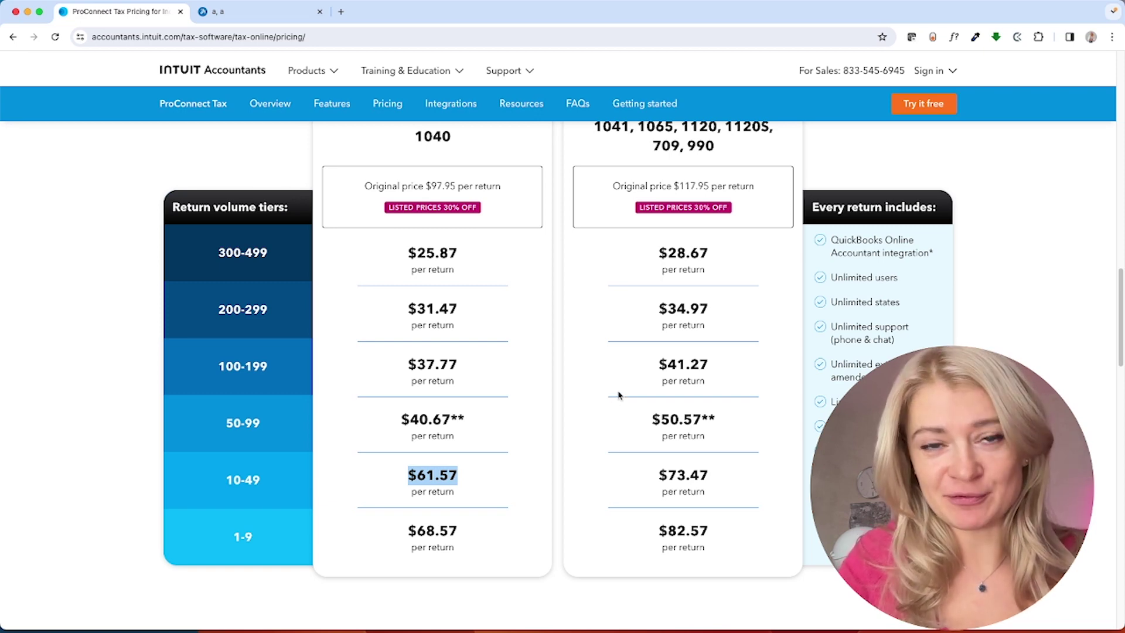
left_click_drag(388, 207, 485, 207)
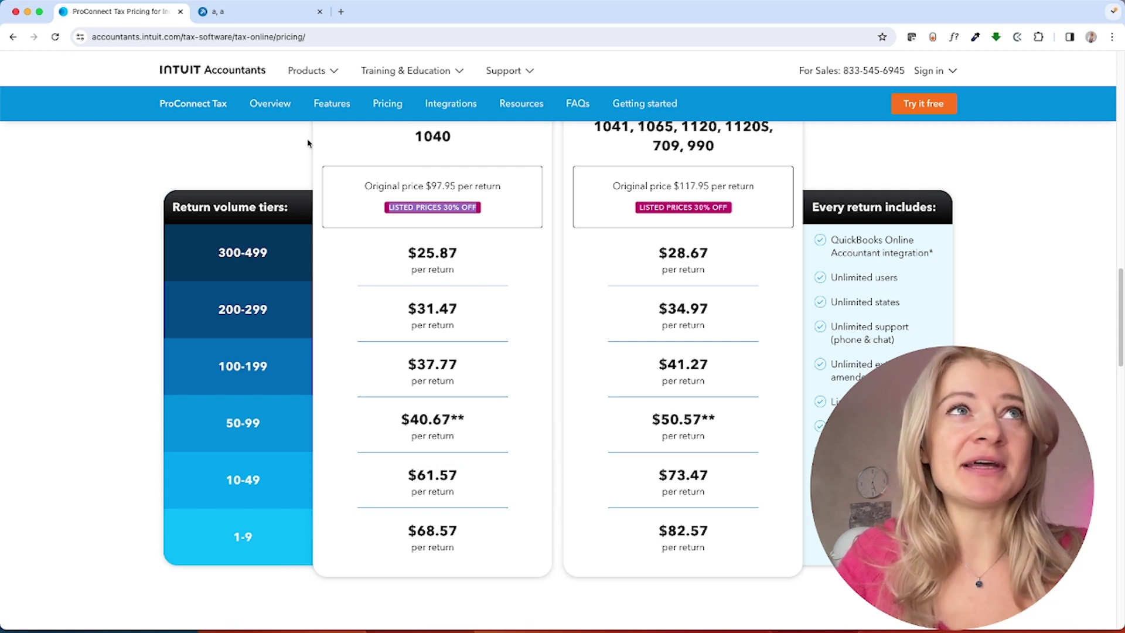
left_click(247, 22)
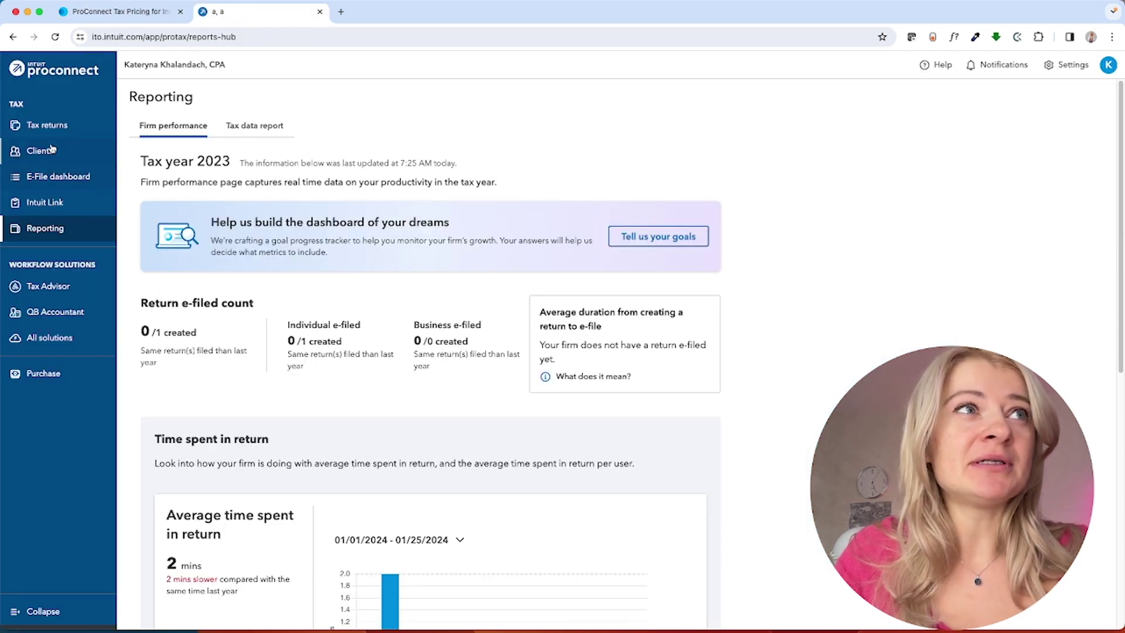
Open the purchase center, then highlight the $97.95 original individual price on the pricing page.
left_click(49, 384)
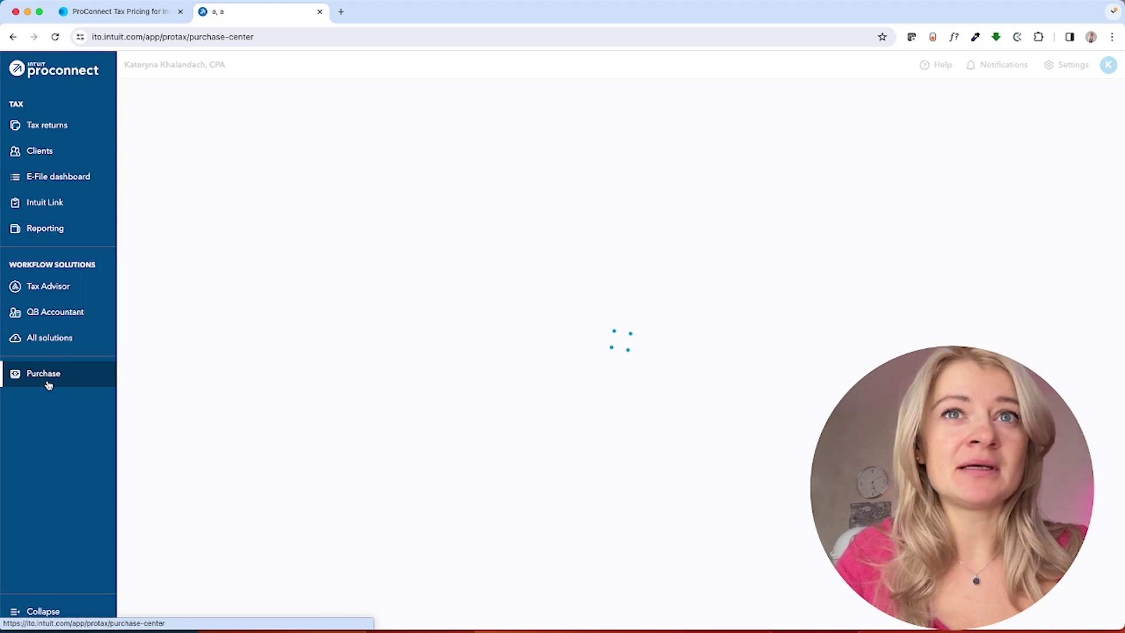
left_click(105, 13)
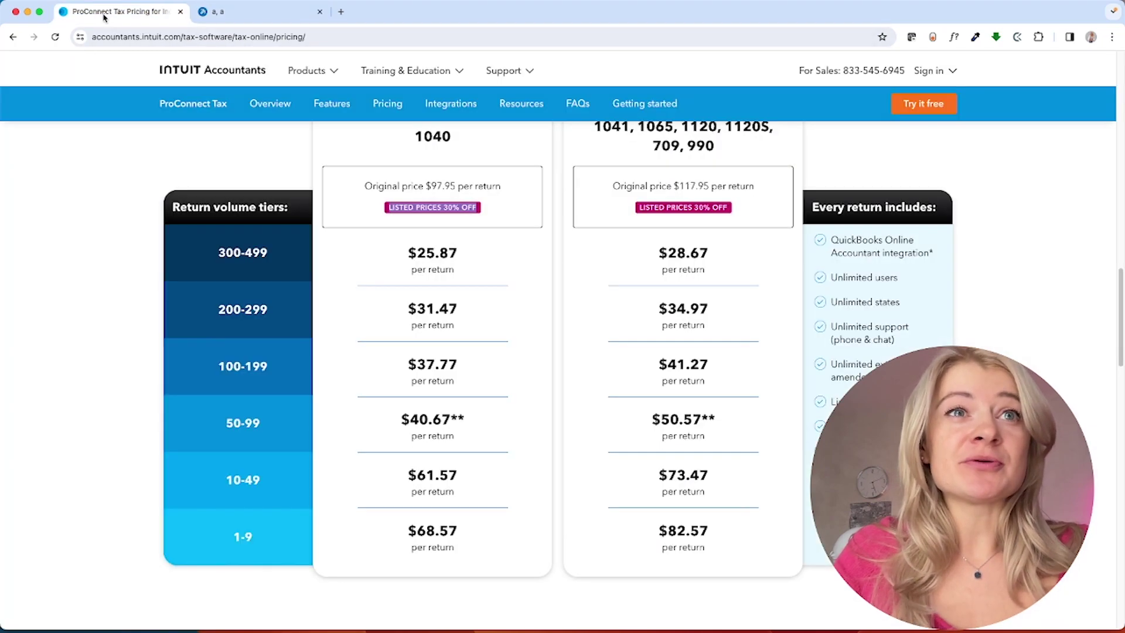
left_click_drag(432, 186, 456, 186)
scroll(475, 228, "up", 2)
left_click_drag(709, 301, 668, 302)
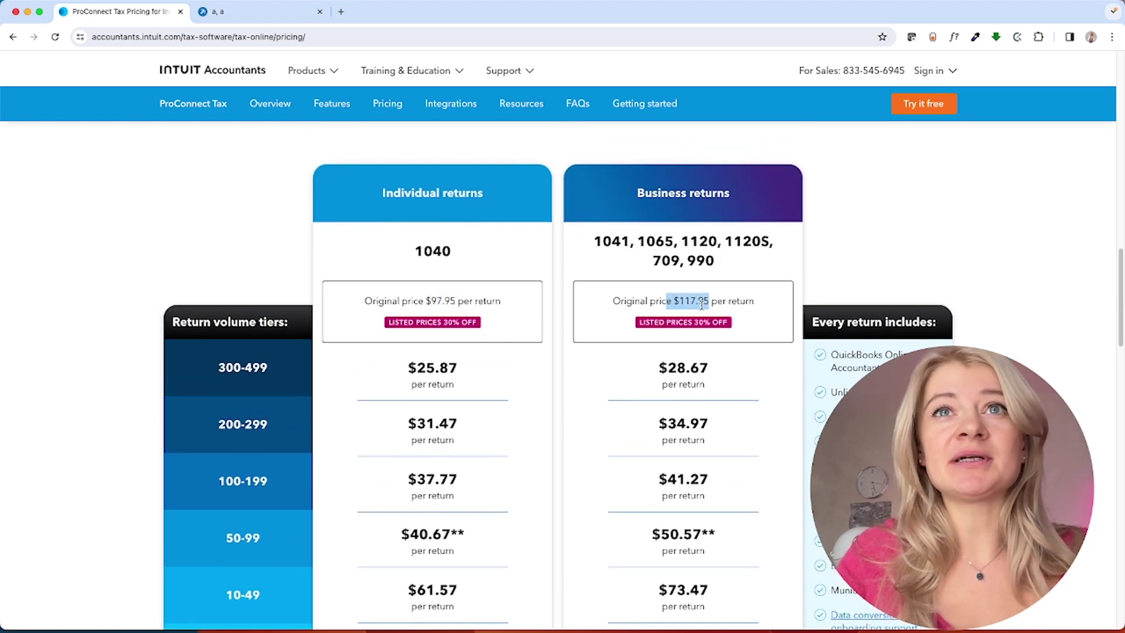
scroll(545, 410, "down", 4)
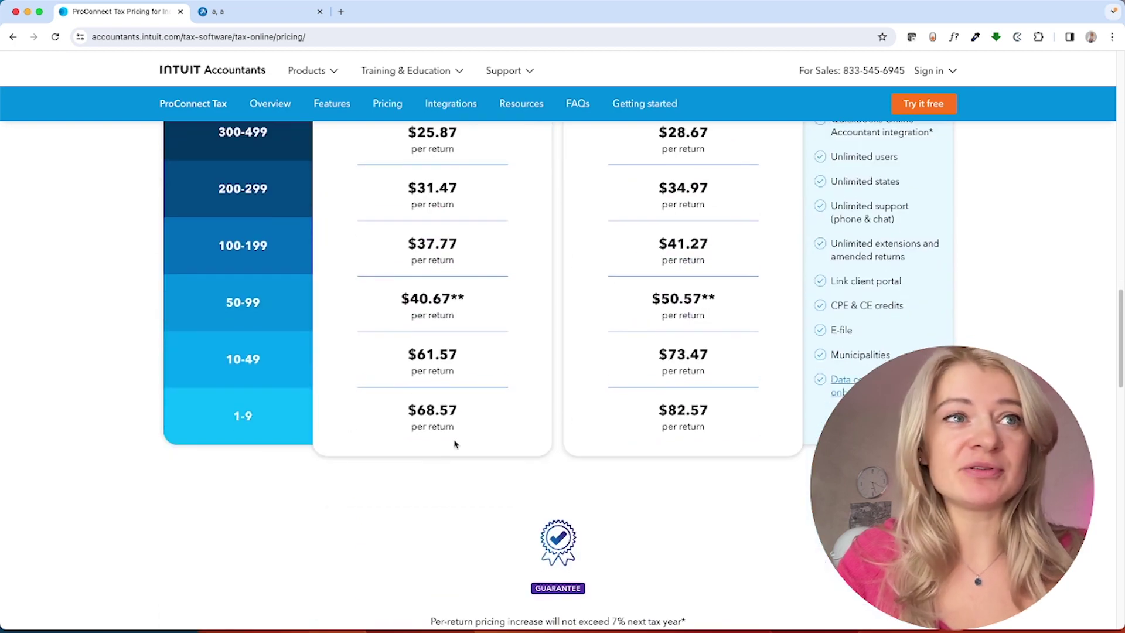
Start purchasing 2023 returns in ProConnect ($78.95 per individual return), then go back to the pricing page.
left_click(244, 13)
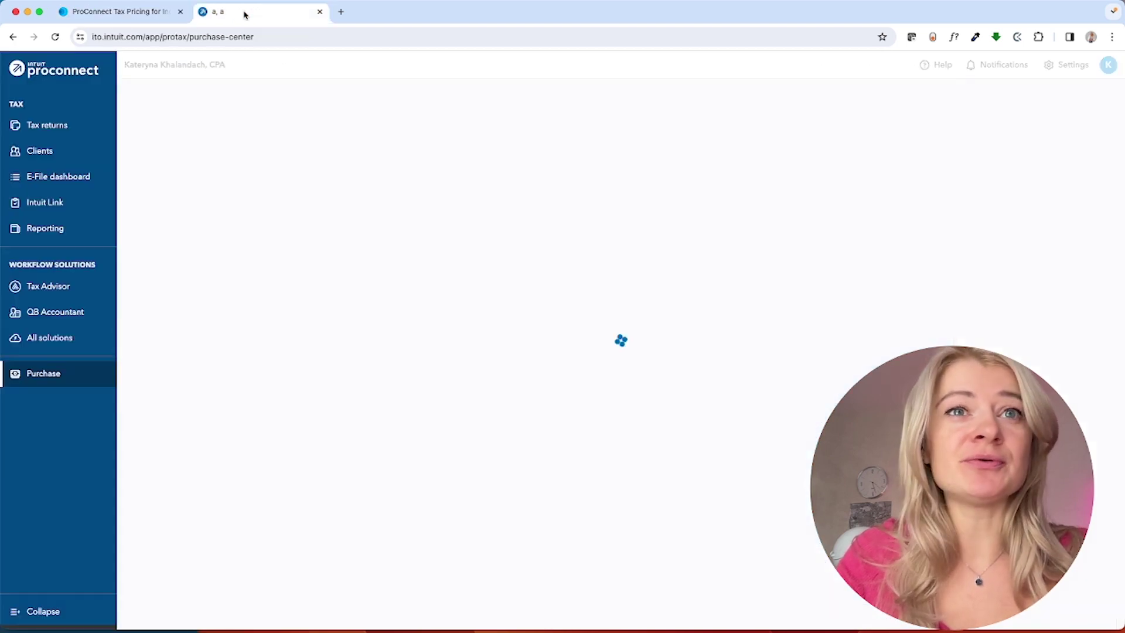
left_click(312, 537)
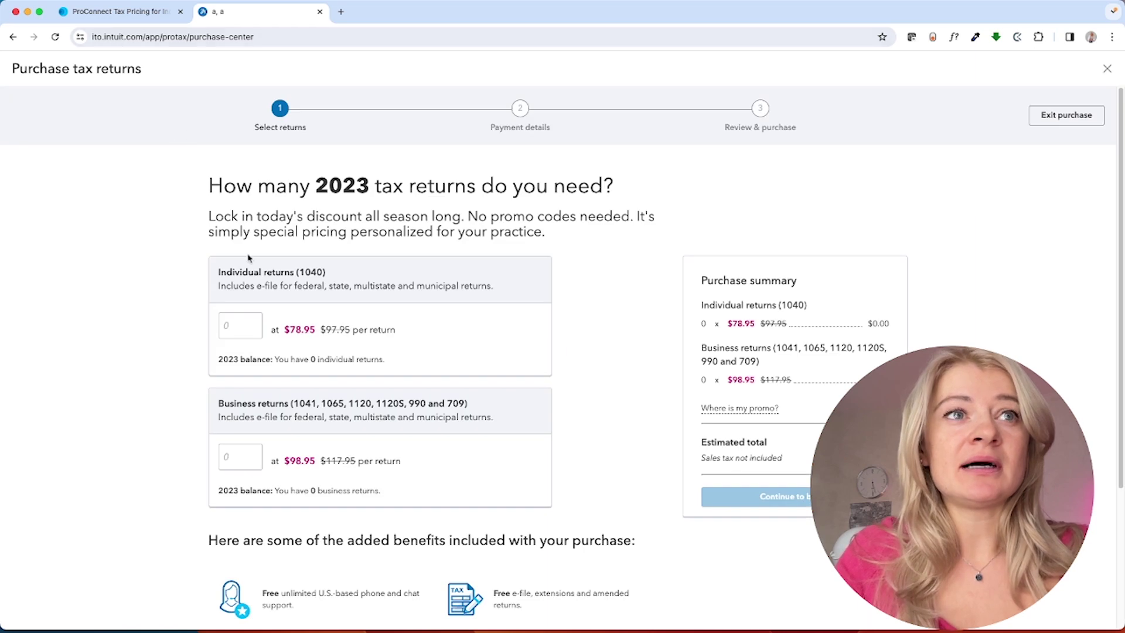
key("super+1")
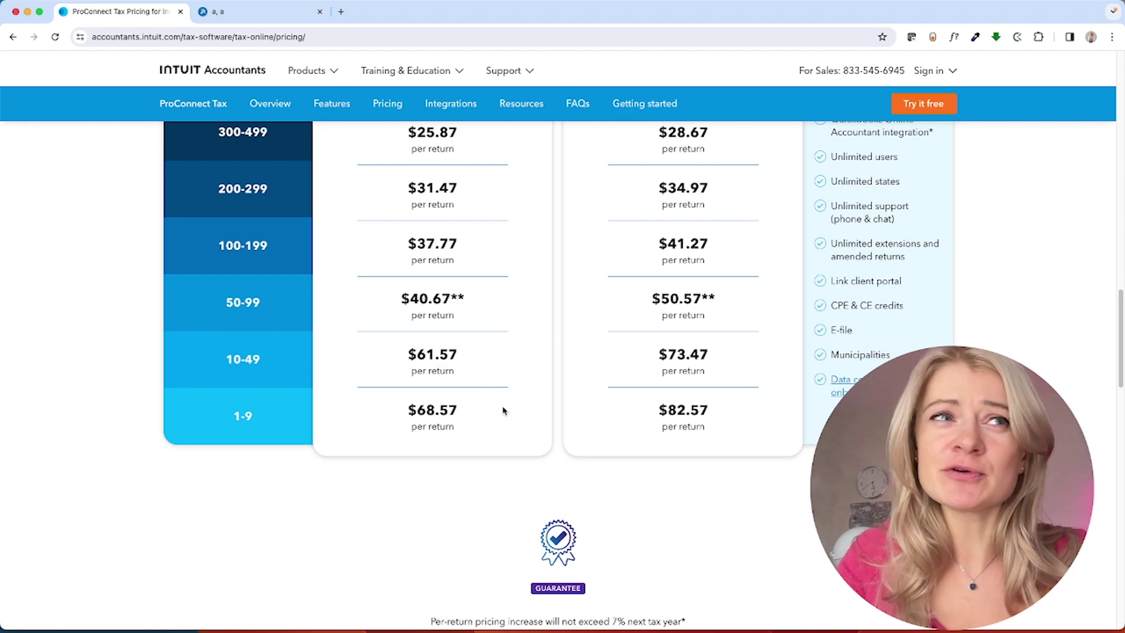
Highlight the 1-9 return prices $68.57 and $82.57, then scroll up to the package cards.
left_click_drag(457, 410, 406, 410)
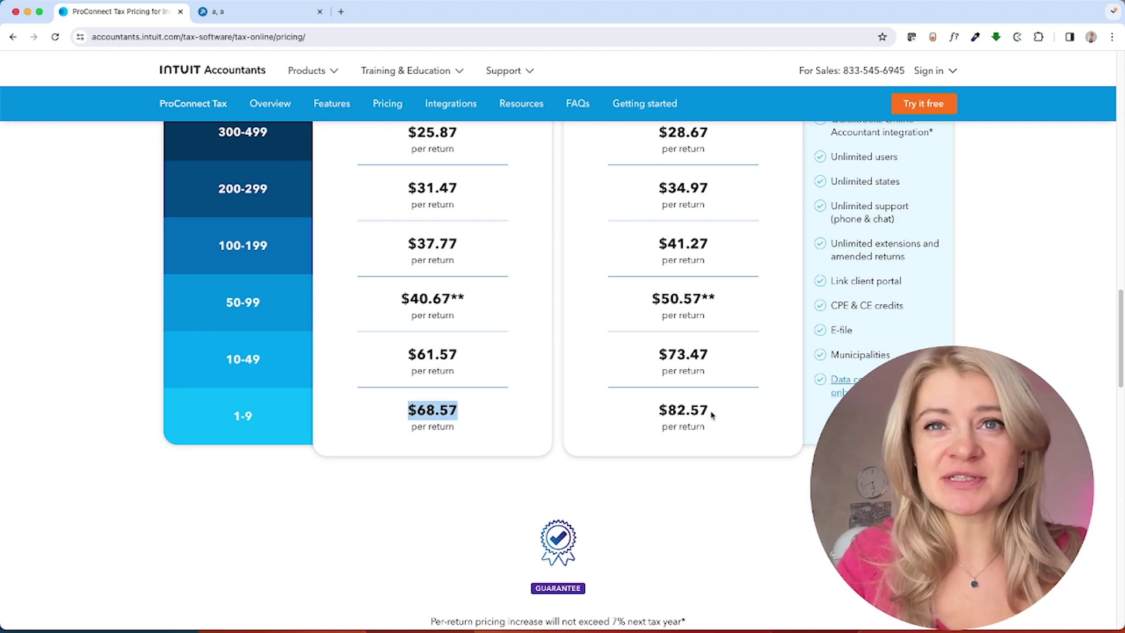
left_click_drag(707, 410, 649, 415)
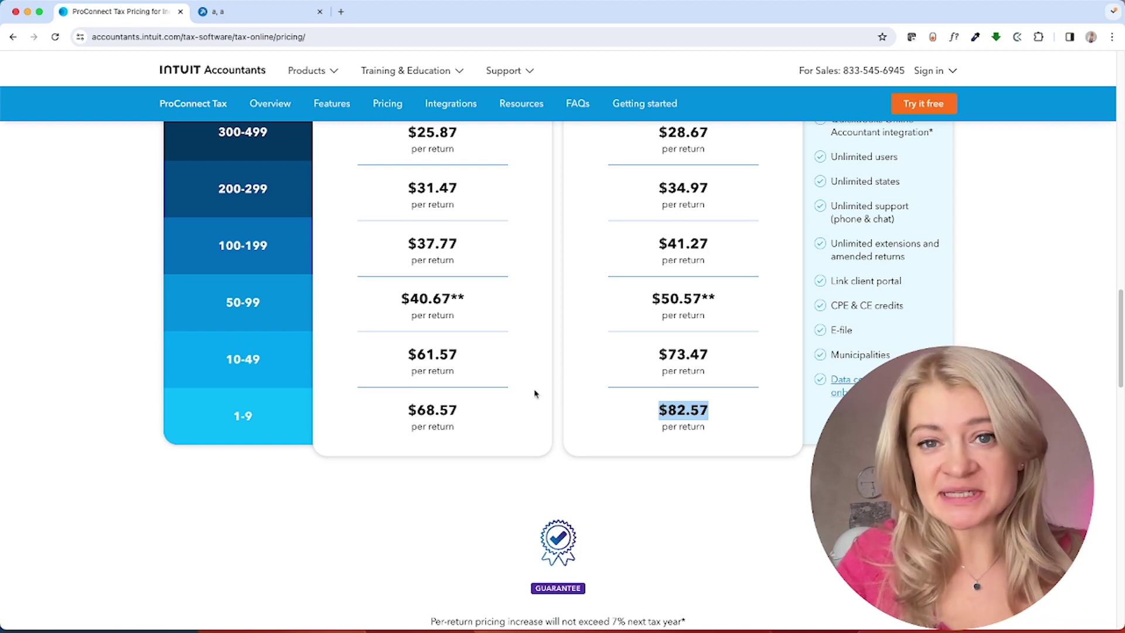
scroll(503, 371, "up", 7)
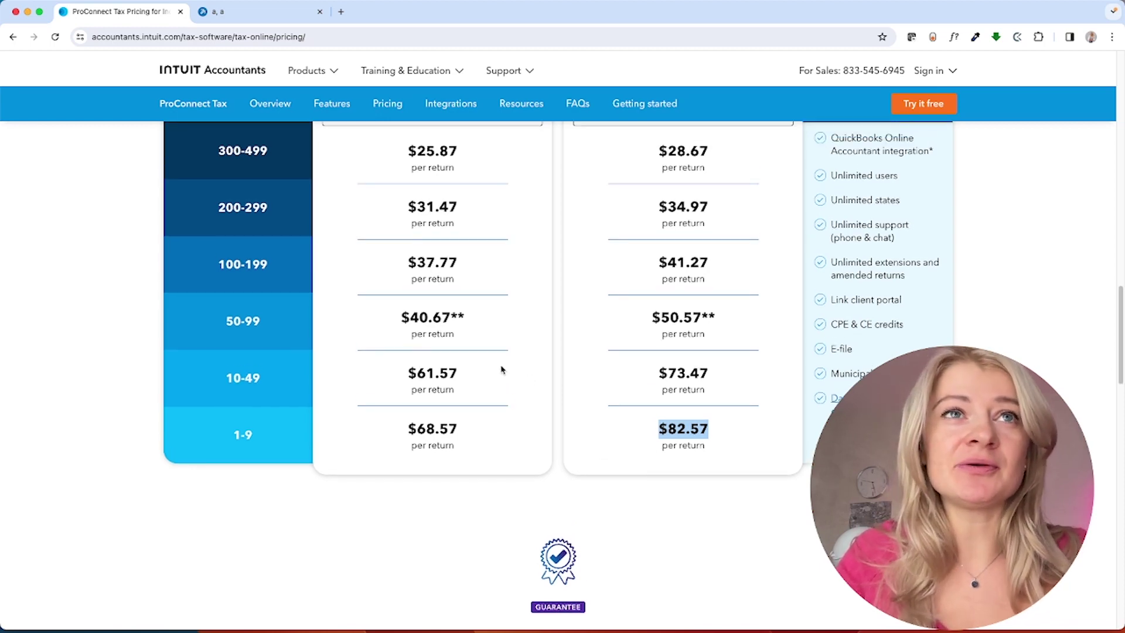
scroll(519, 405, "up", 8)
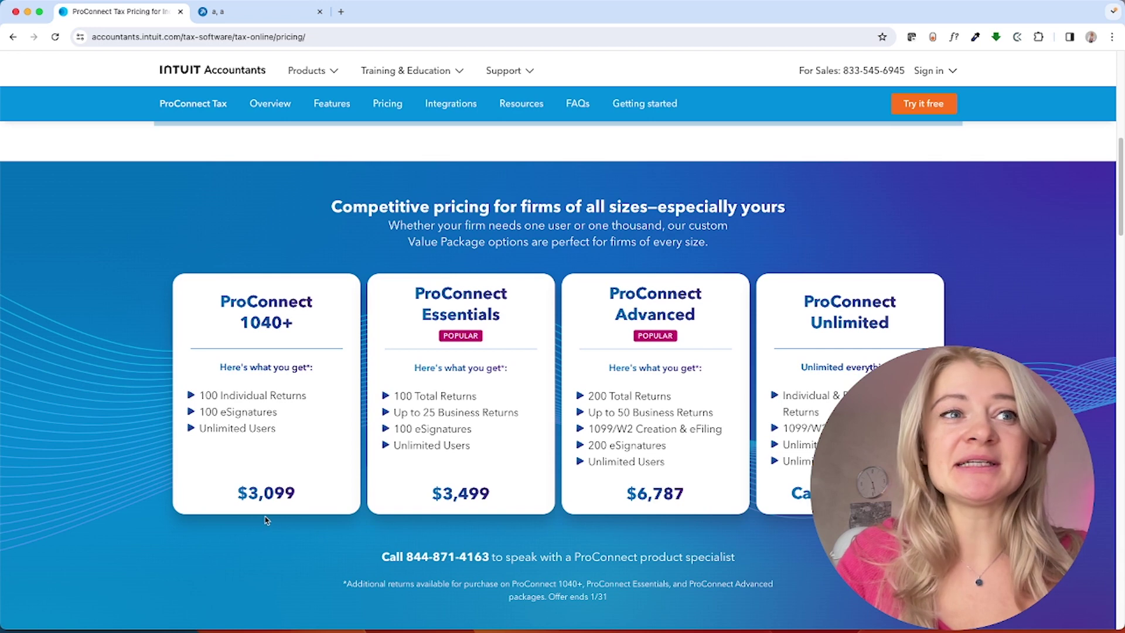
left_click_drag(296, 494, 228, 500)
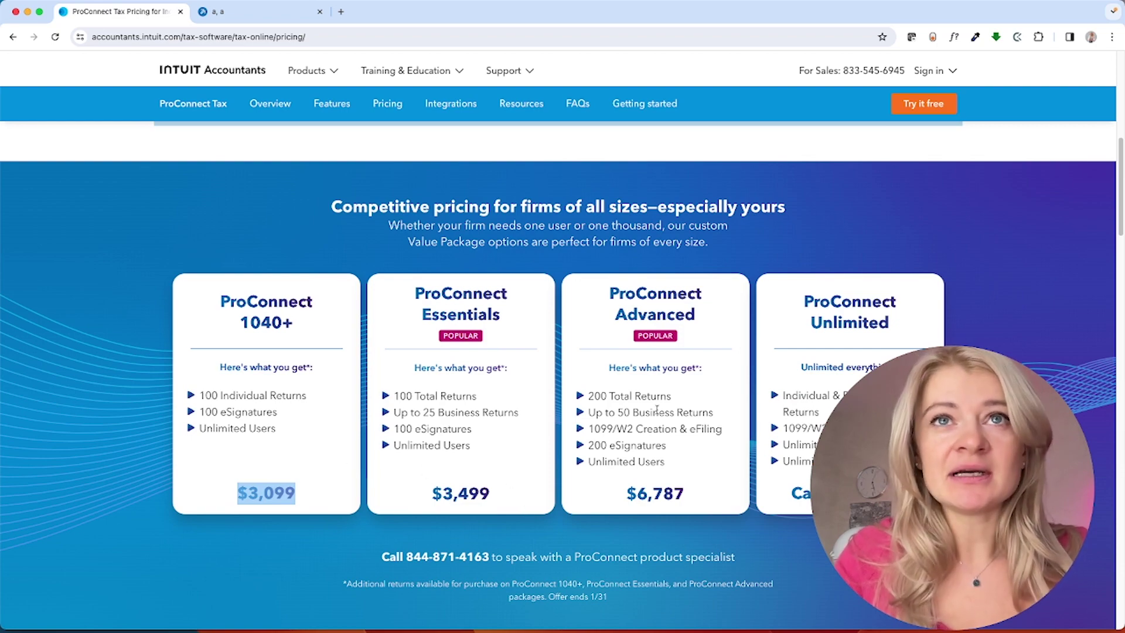
scroll(531, 475, "down", 1)
scroll(532, 473, "down", 15)
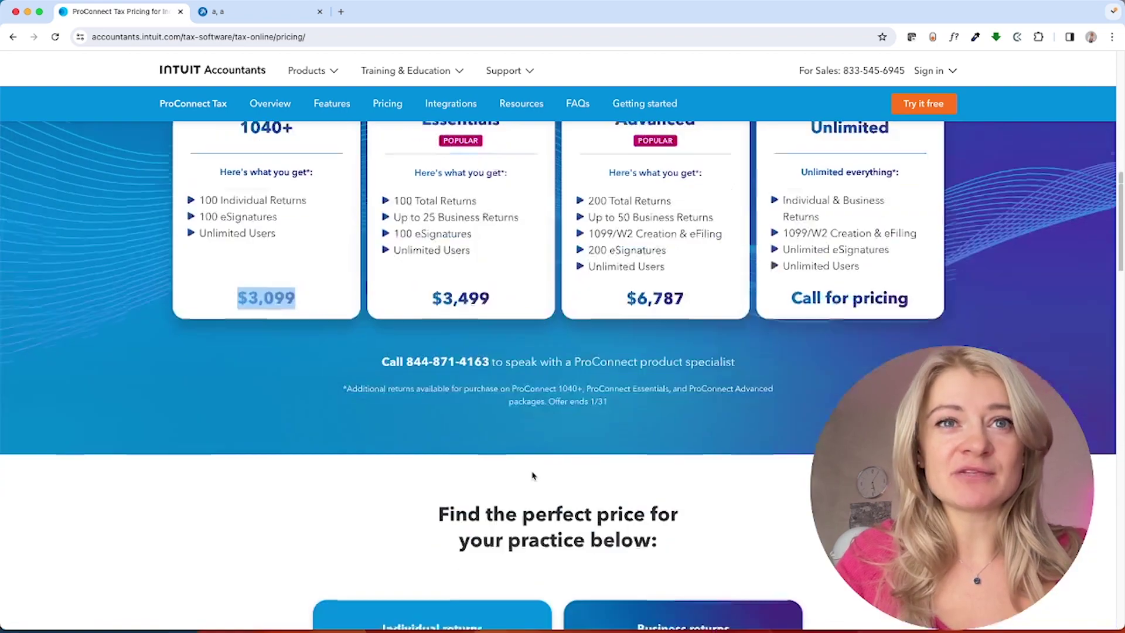
scroll(449, 502, "up", 4)
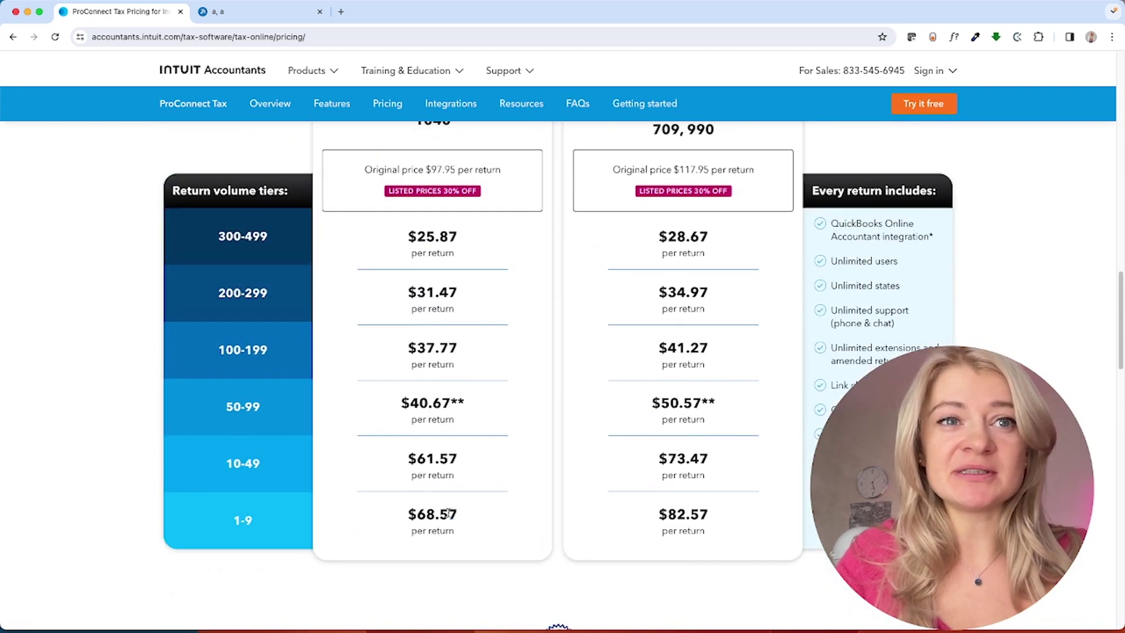
left_click_drag(457, 514, 402, 515)
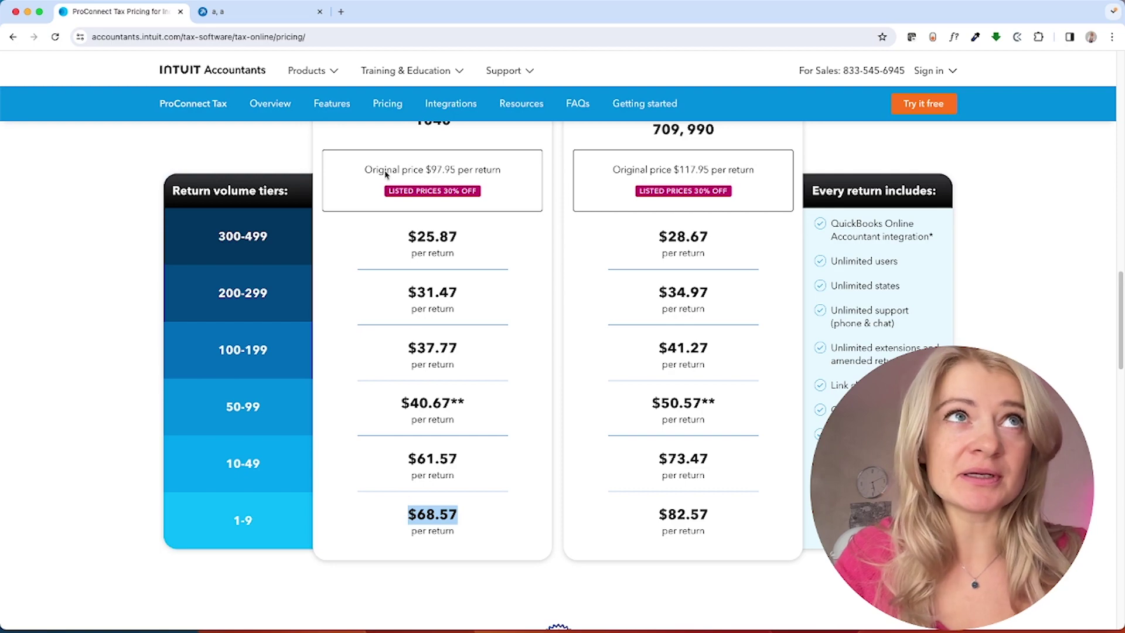
left_click(306, 70)
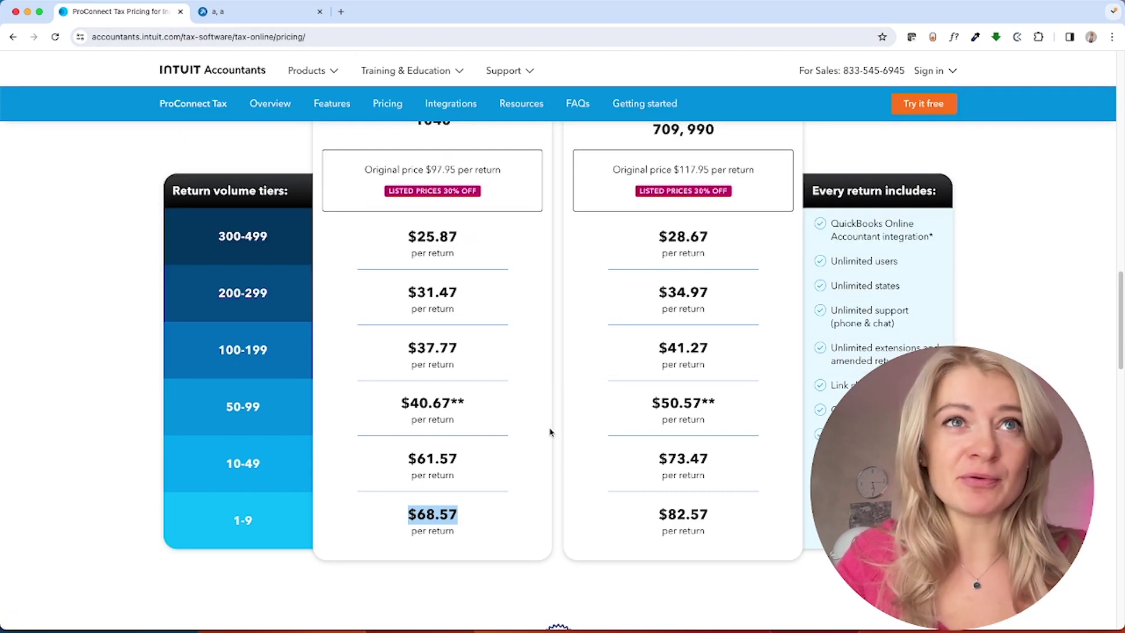
scroll(550, 432, "up", 10)
left_click_drag(295, 387, 232, 385)
left_click_drag(487, 388, 421, 386)
left_click_drag(201, 287, 257, 286)
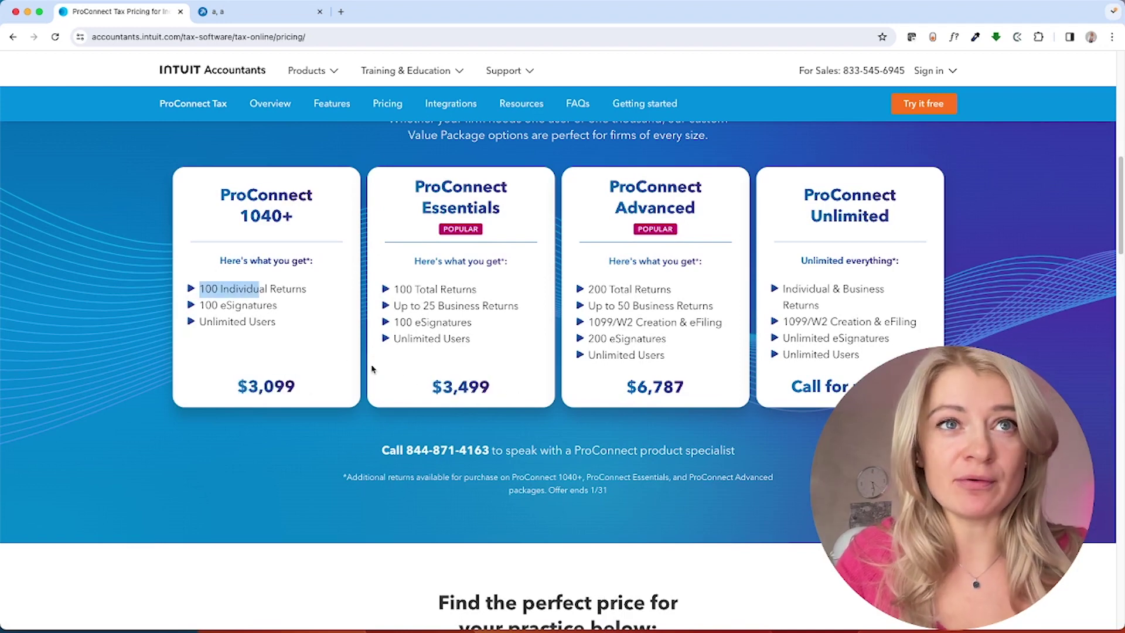
Close the Purchase tax returns form, then look through the Help and Settings menus before dismissing them.
left_click(254, 14)
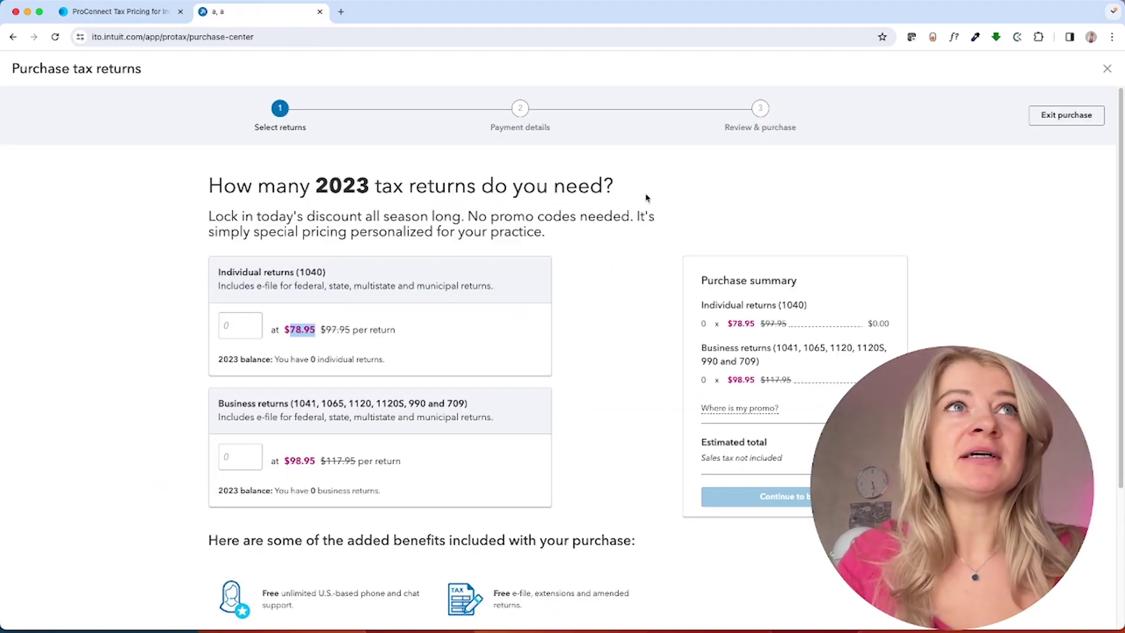
left_click(1108, 69)
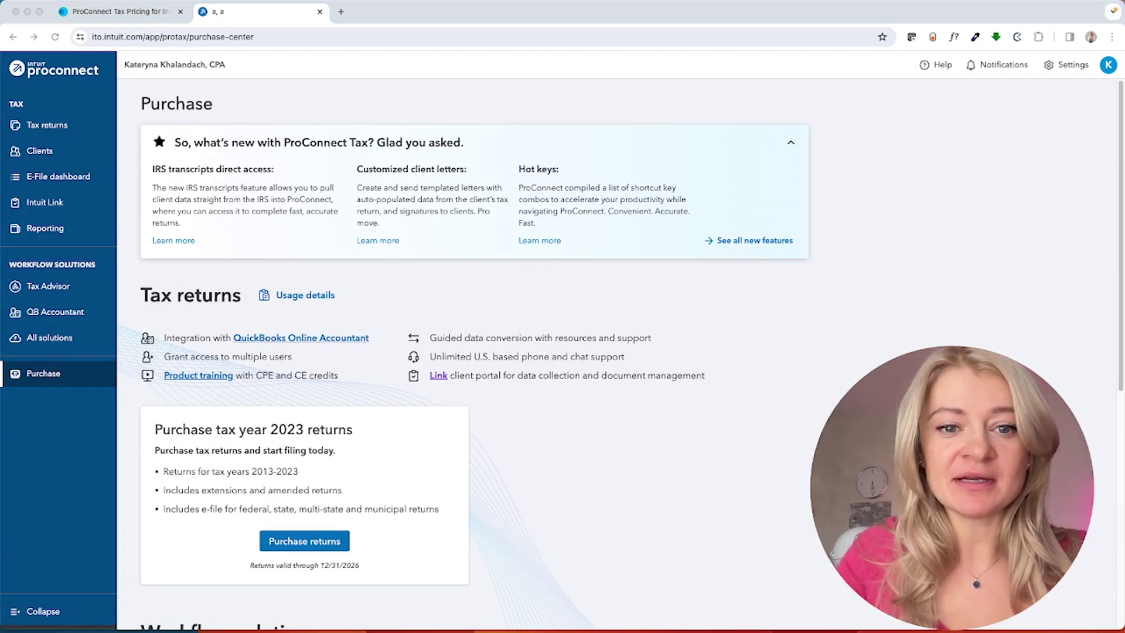
left_click(936, 133)
left_click(940, 65)
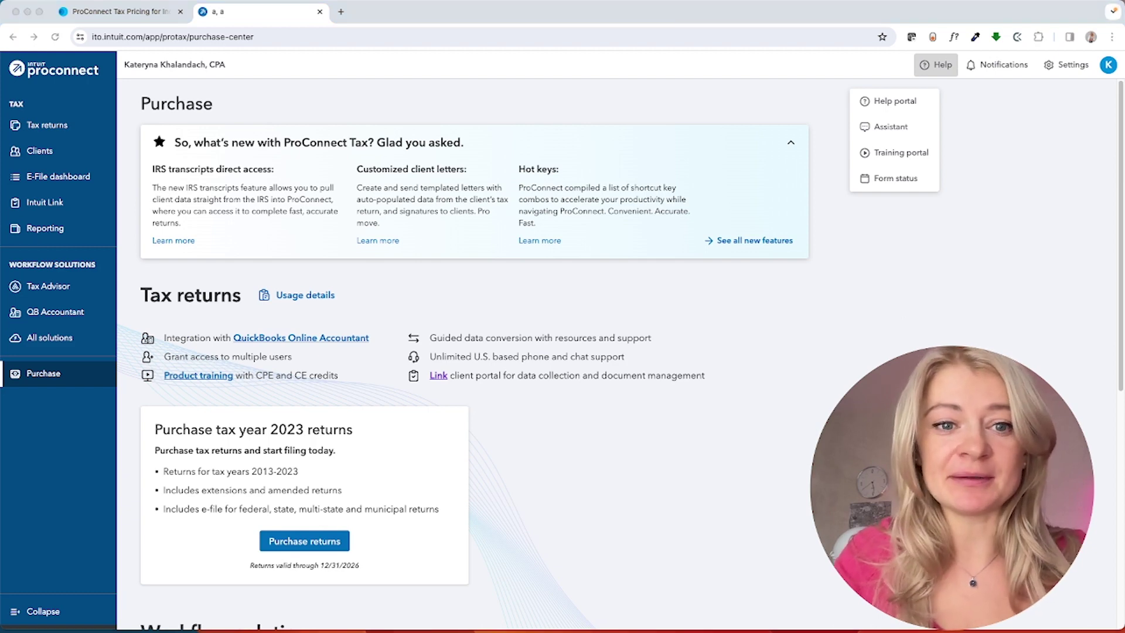
left_click(1067, 69)
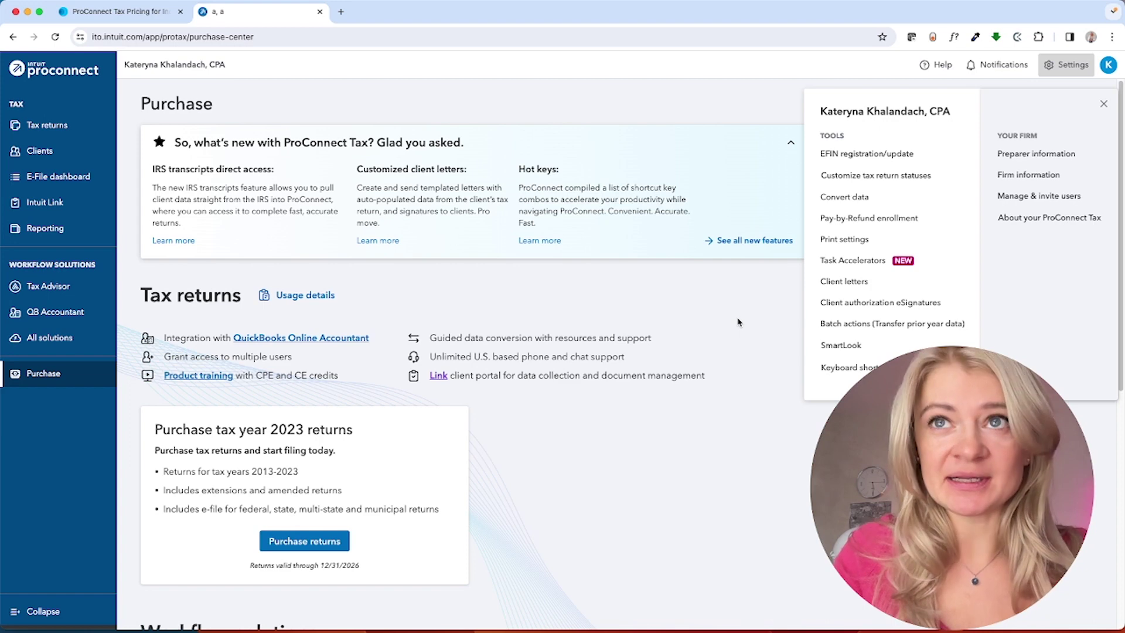
left_click(761, 333)
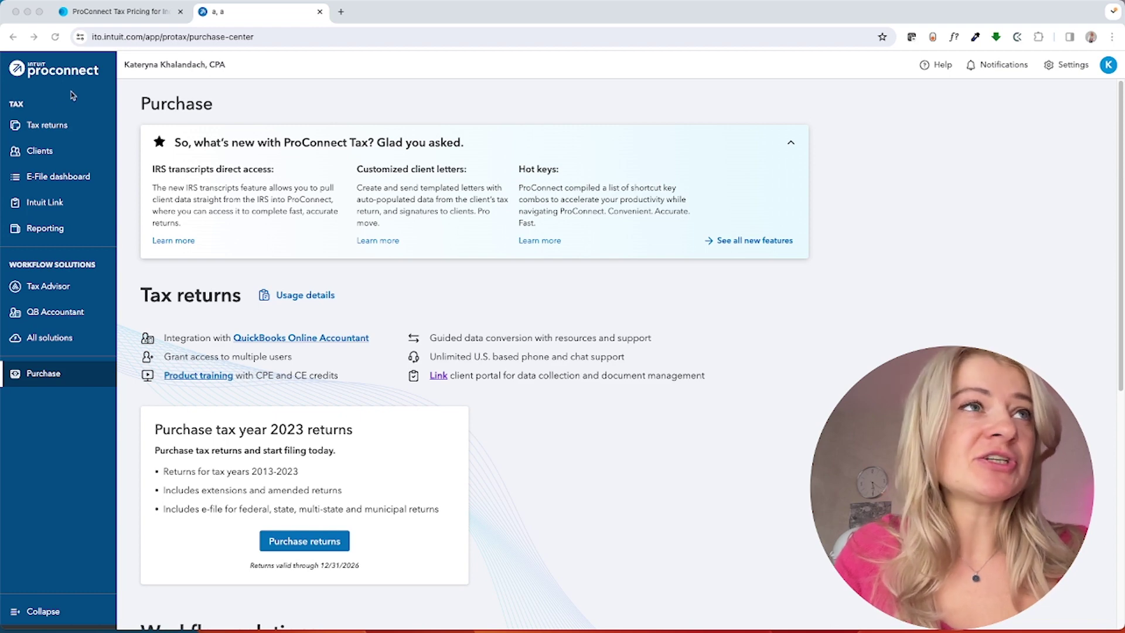
Open the 2023 Tax returns list, try the 1120 and 1065 filters, and settle on 1040 Individual.
left_click(69, 126)
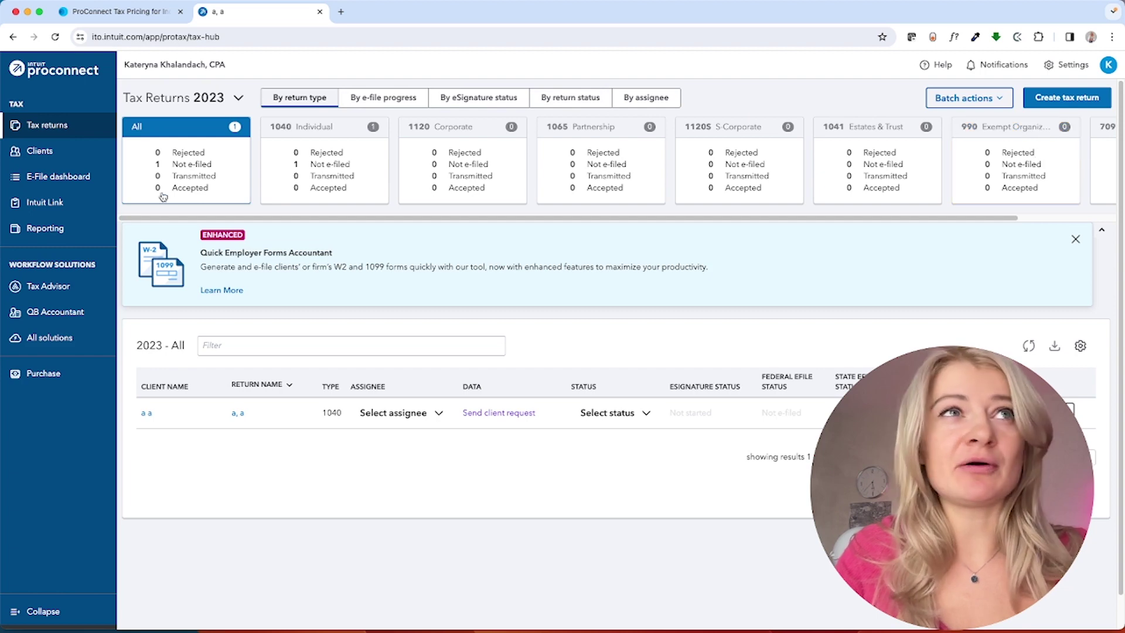
left_click(304, 163)
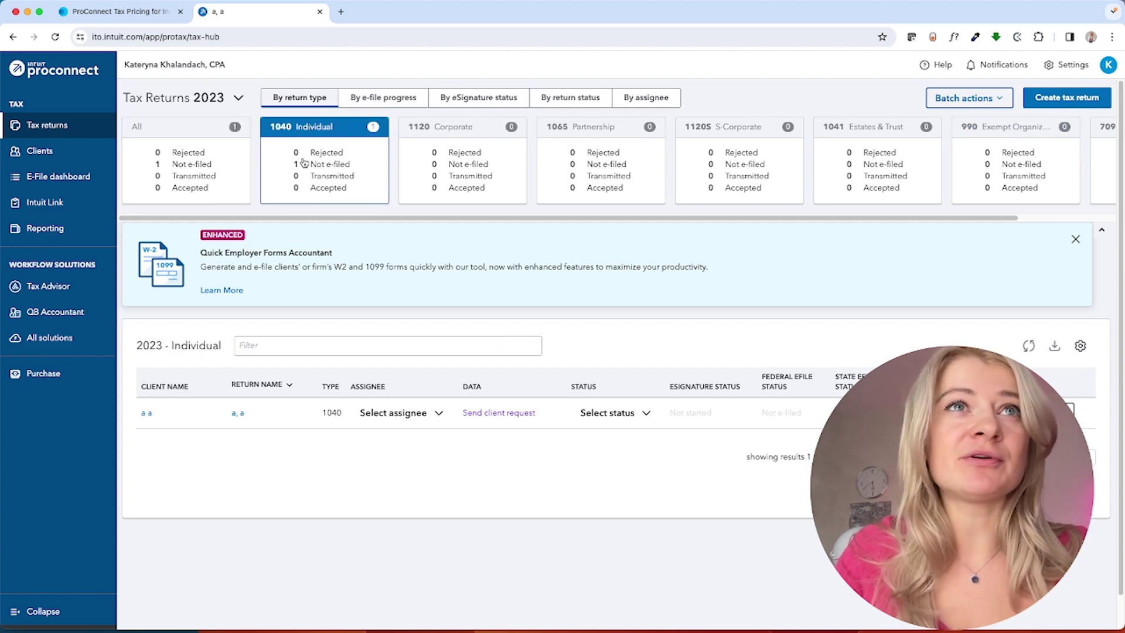
left_click(419, 161)
left_click(552, 161)
left_click(311, 163)
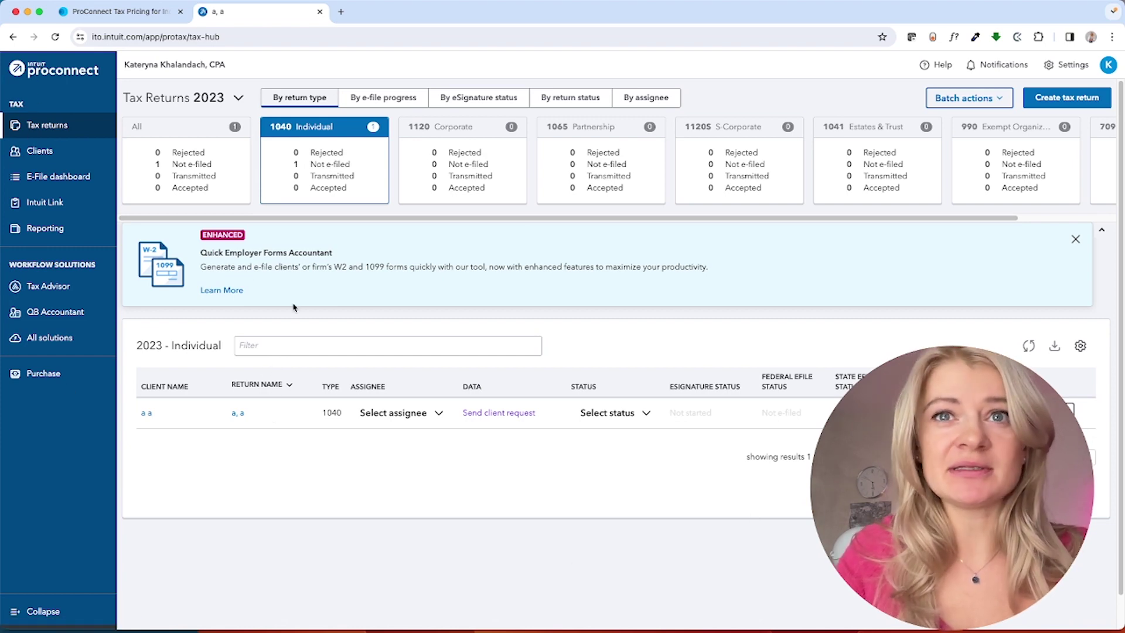
left_click_drag(692, 388, 717, 385)
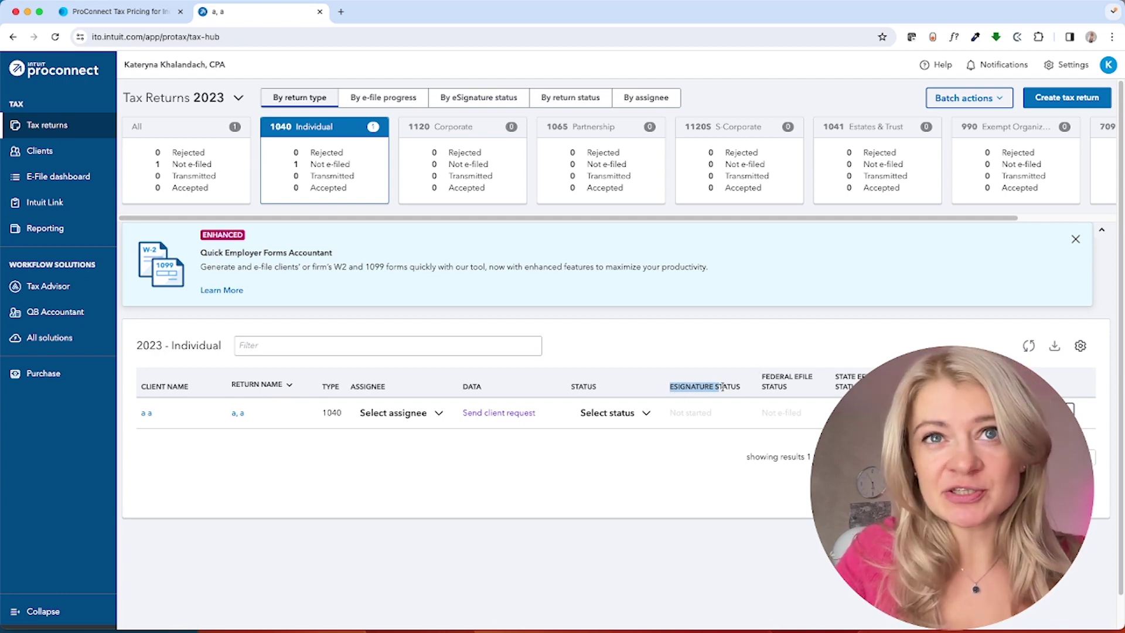
left_click_drag(763, 375, 778, 387)
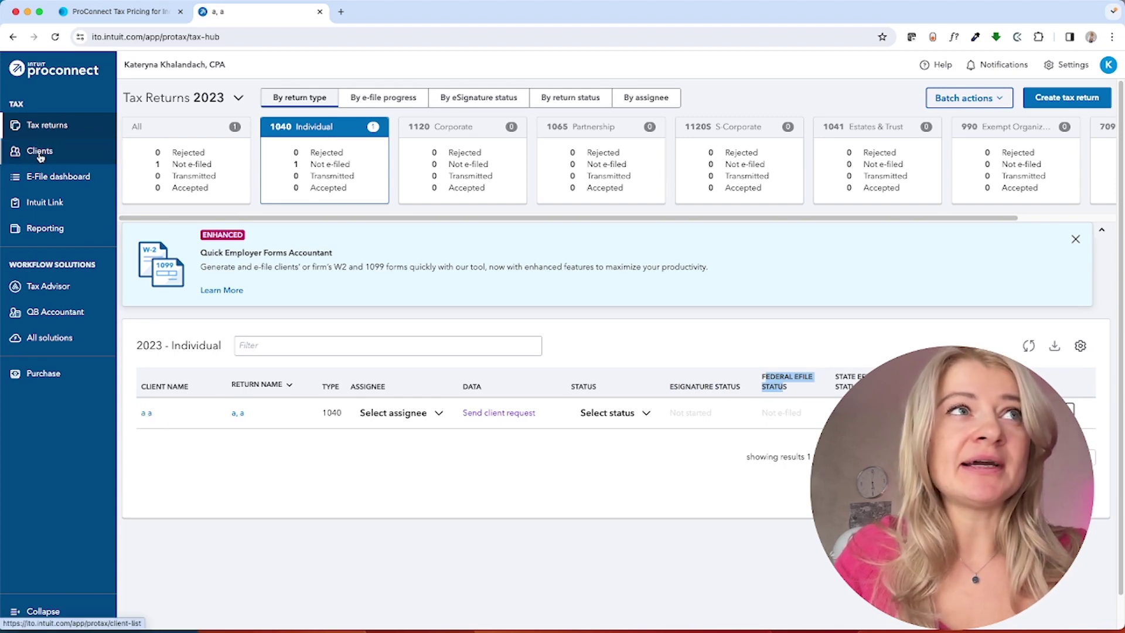
From the client's profile, preview a new 1040 Individual 2023 return form, then cancel it.
left_click(146, 414)
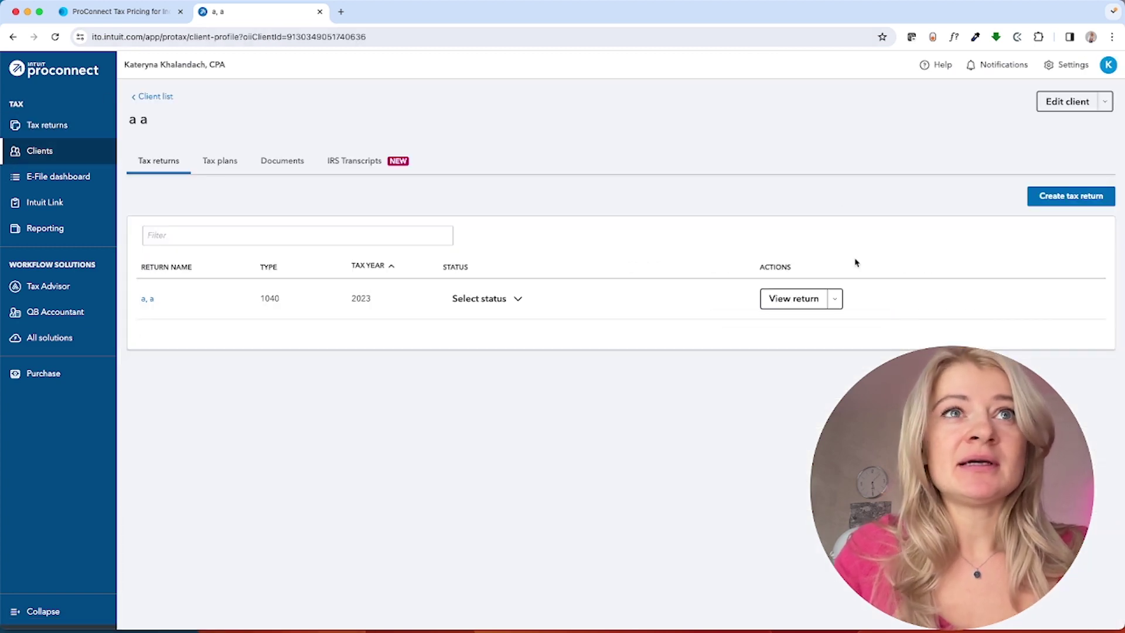
left_click(1053, 198)
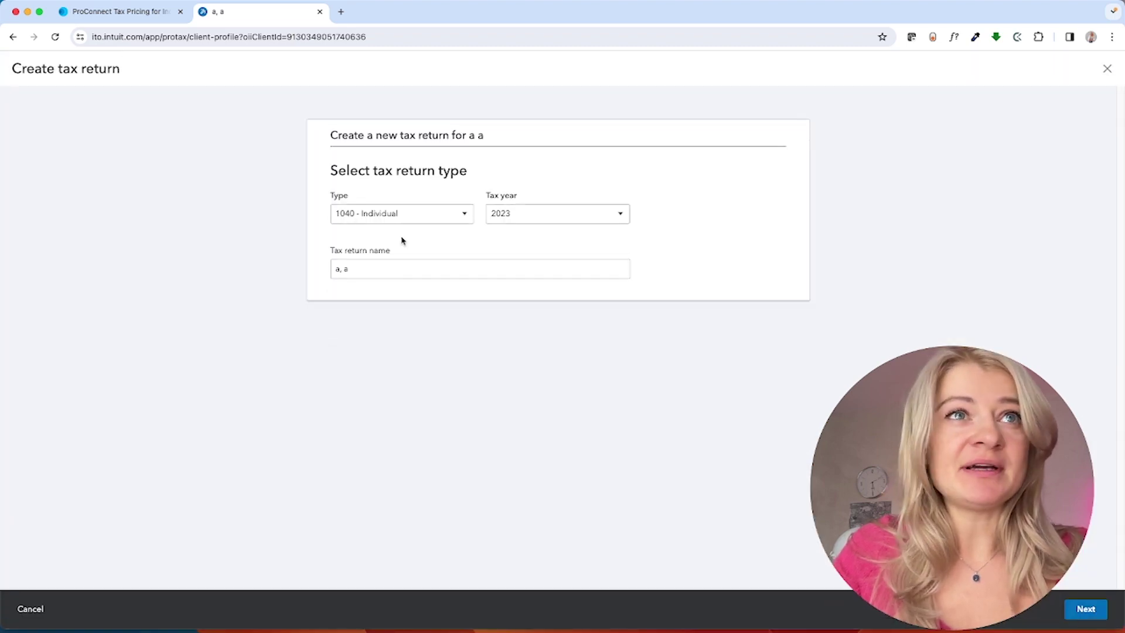
left_click(402, 214)
key("Escape")
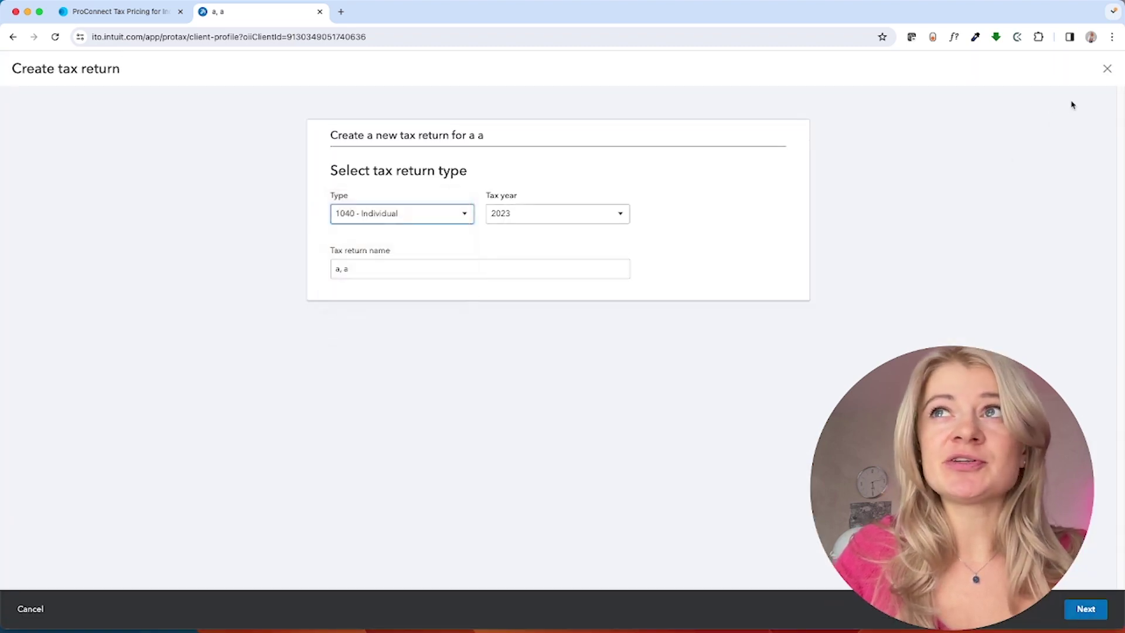
left_click(1106, 69)
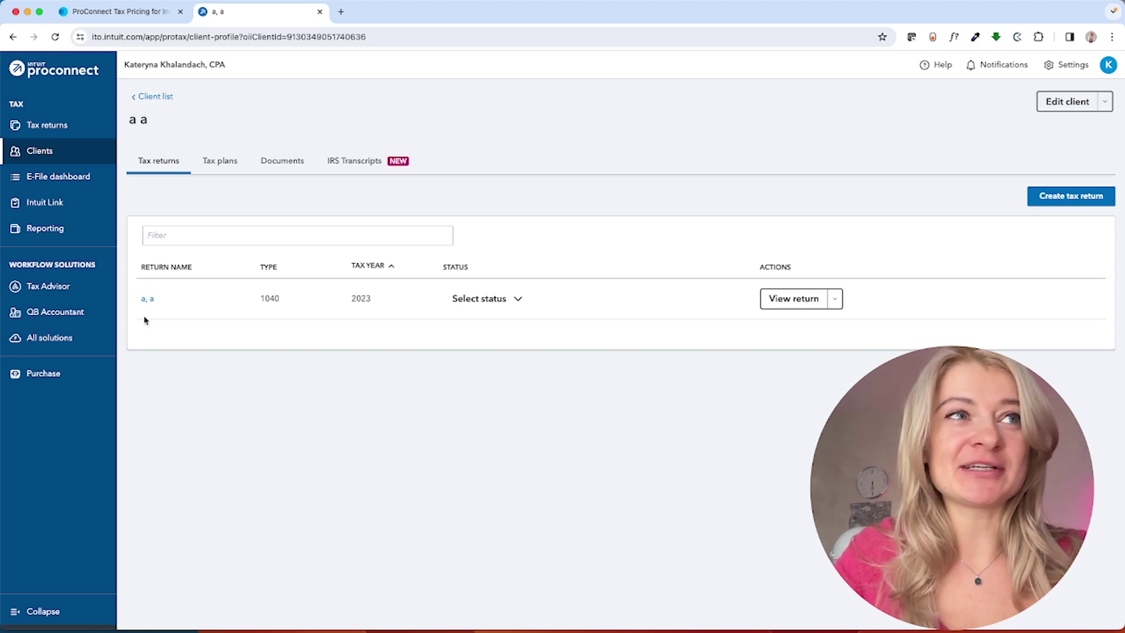
Look through the client's tax plans, documents and IRS transcripts, then open their 2023 1040 return.
left_click(220, 162)
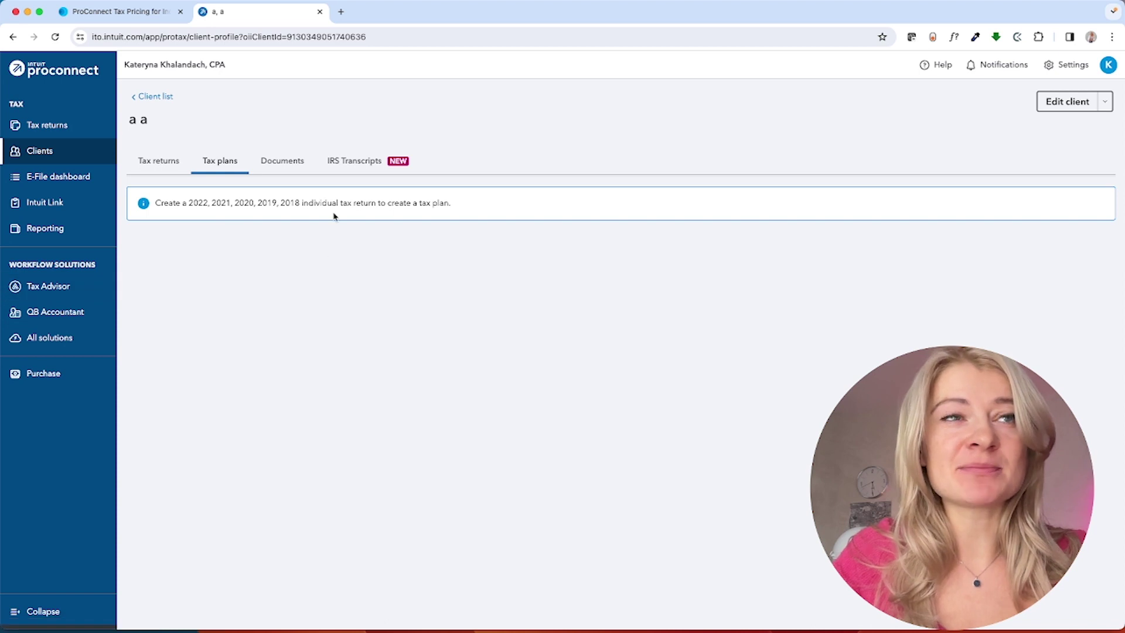
left_click(295, 171)
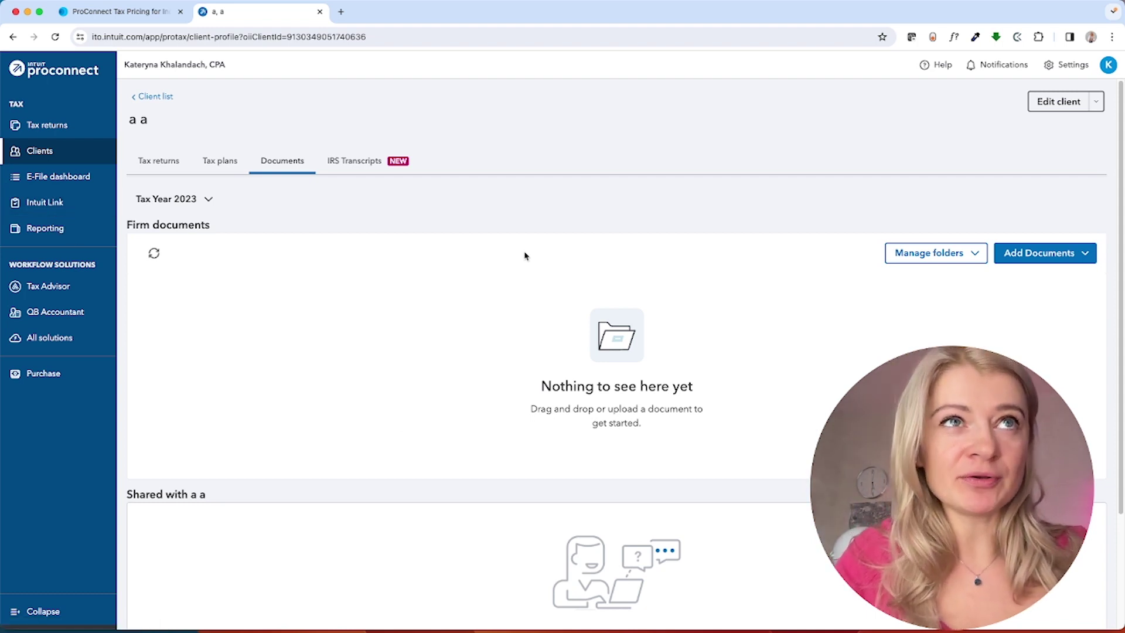
left_click(378, 172)
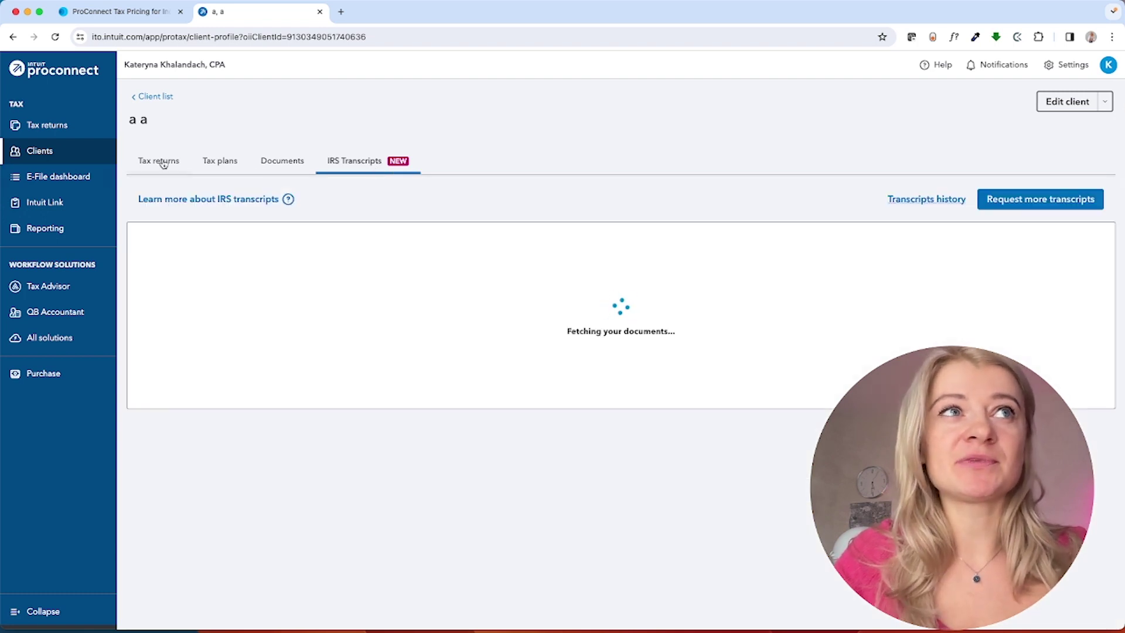
left_click(163, 164)
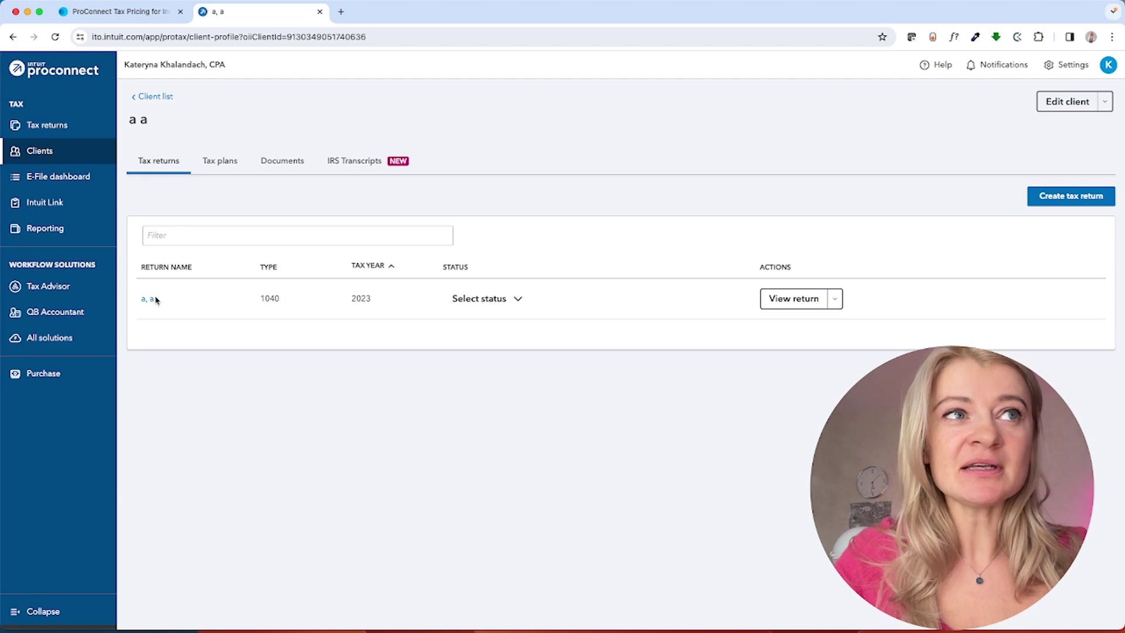
left_click(150, 300)
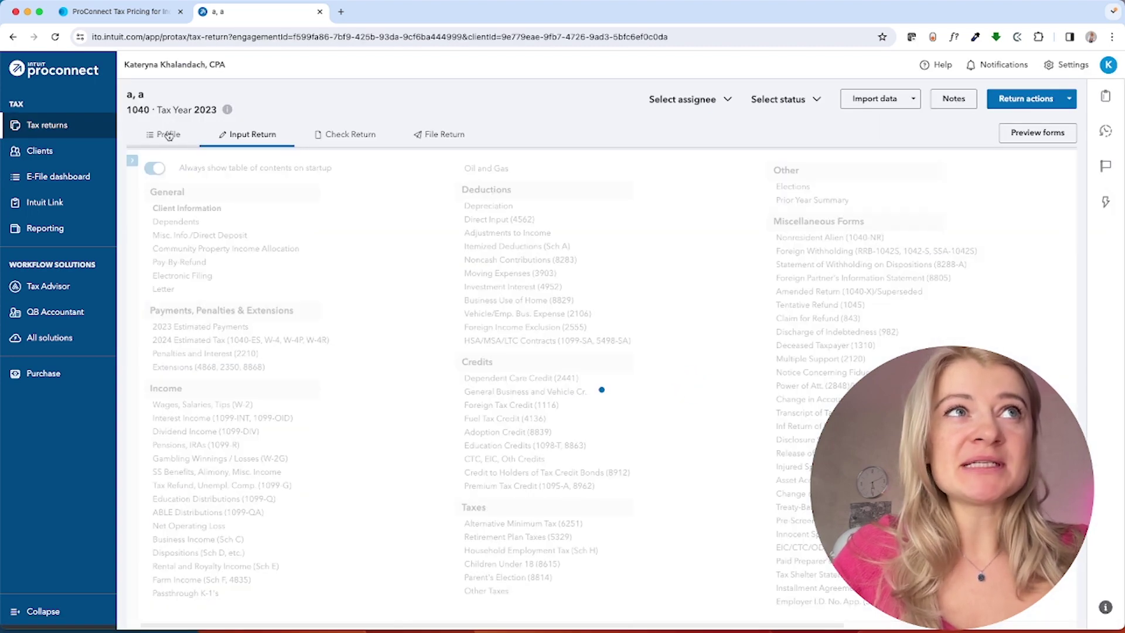
Add California as a state return on the return's Profile tab.
left_click(168, 134)
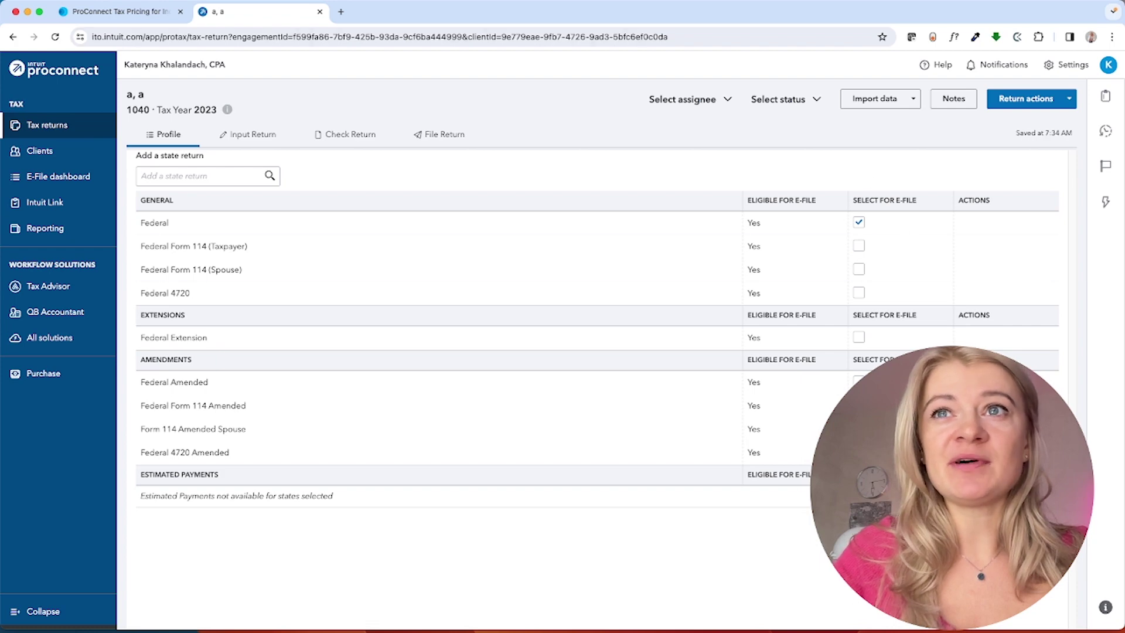
left_click(206, 177)
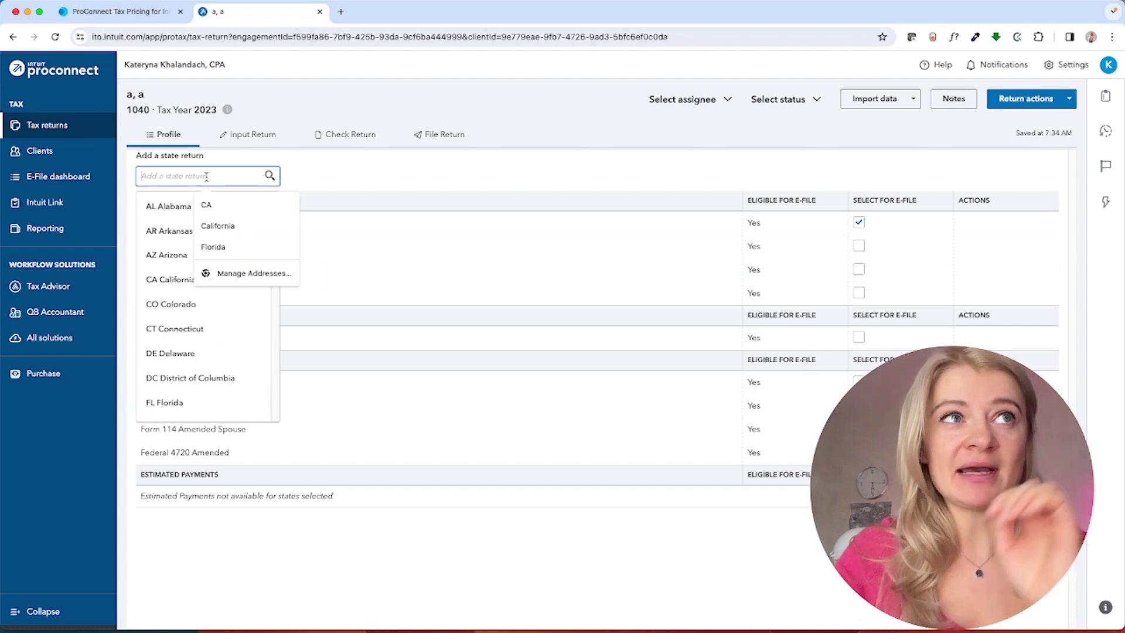
left_click(213, 209)
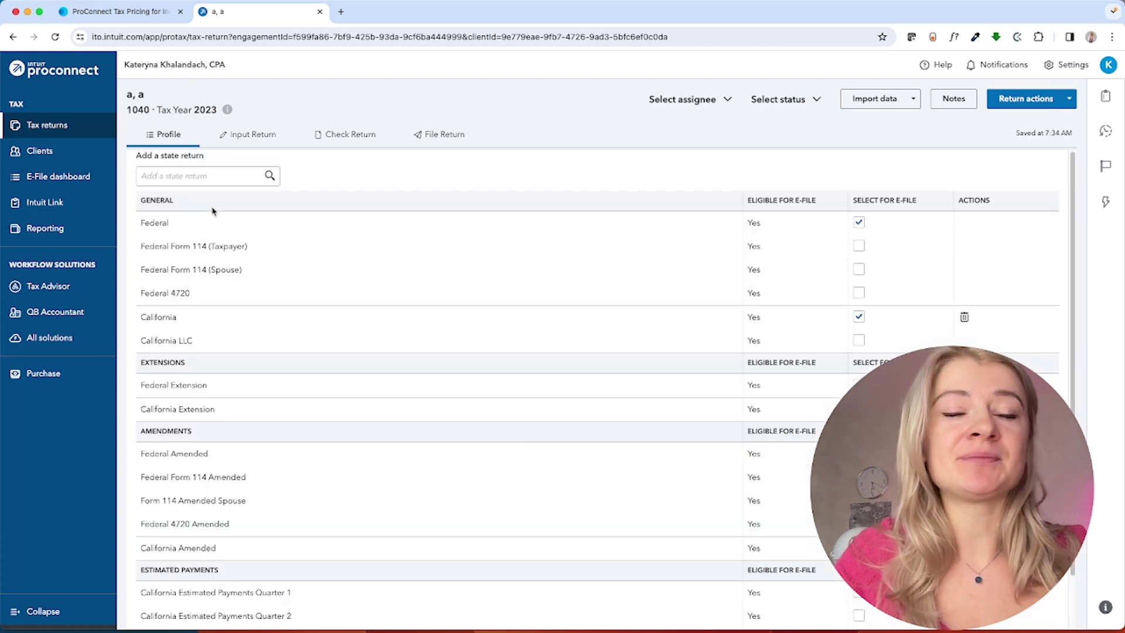
Select the Federal and California extensions for e-file, then go back to the input forms.
scroll(467, 466, "down", 2)
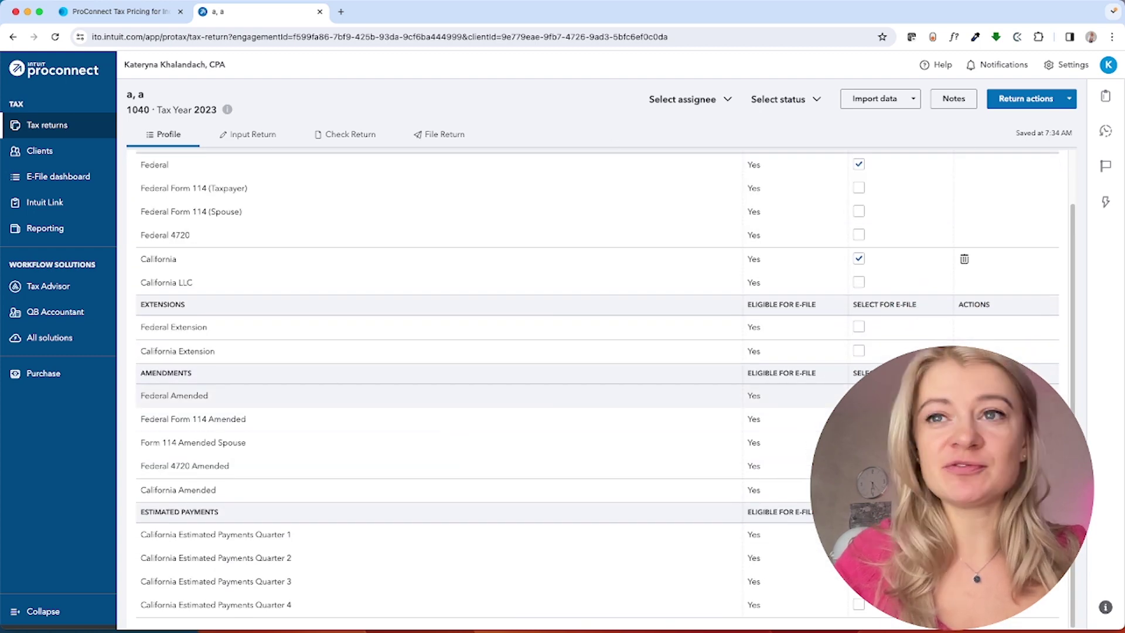
left_click(859, 327)
left_click(859, 351)
scroll(820, 398, "up", 2)
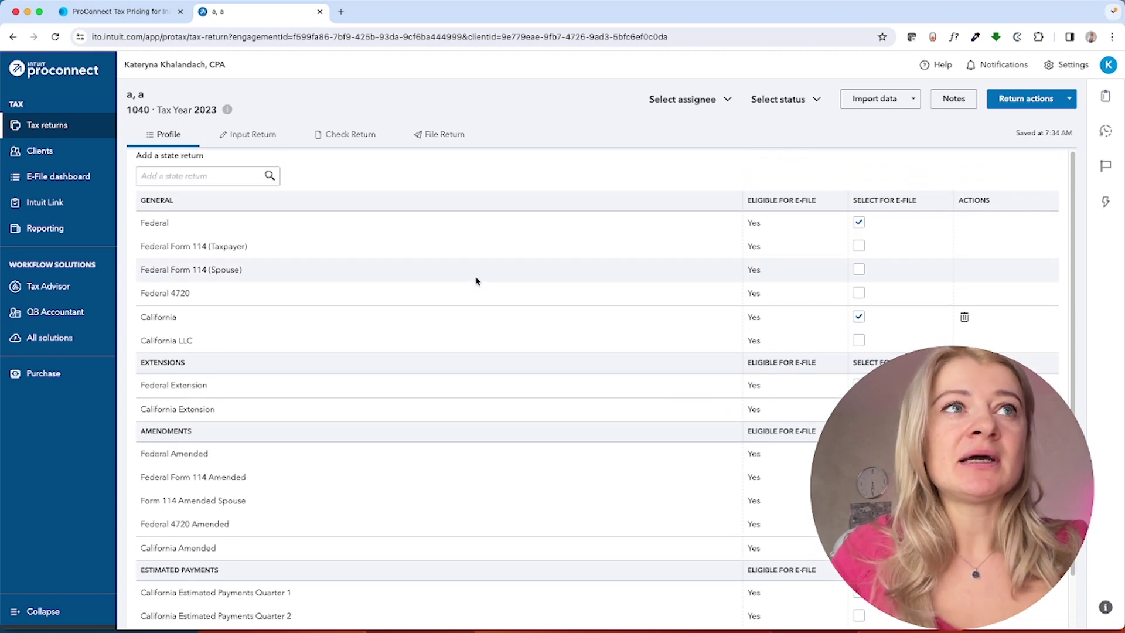
left_click(256, 136)
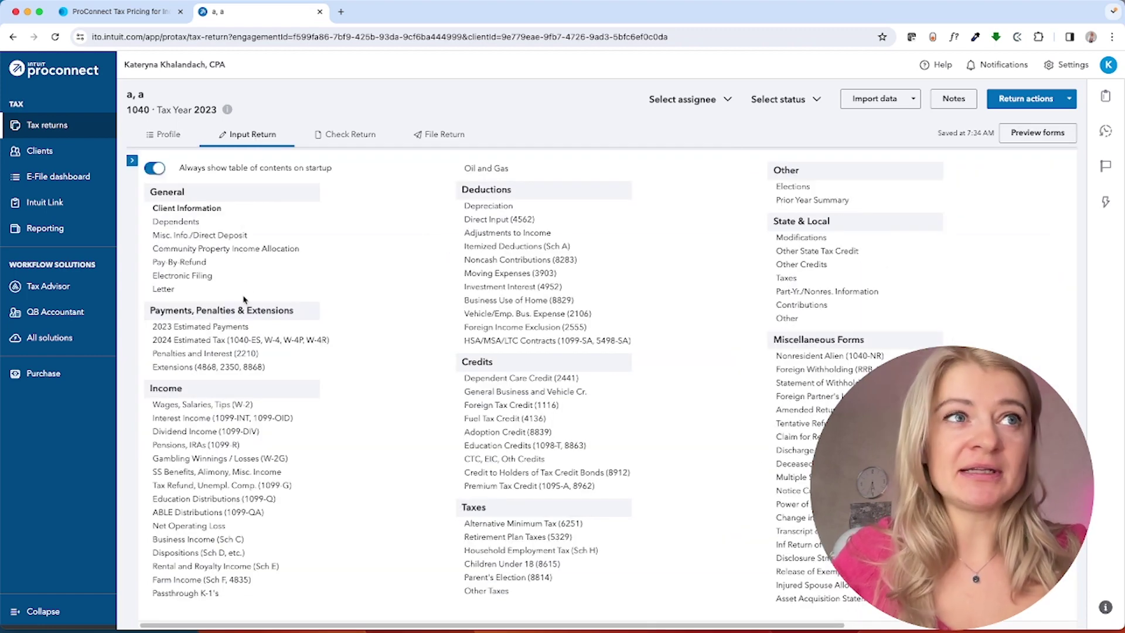
On the Wages, Salaries, Tips (W-2) form, enter the employer's EIN and look up its W-2 data.
left_click(224, 405)
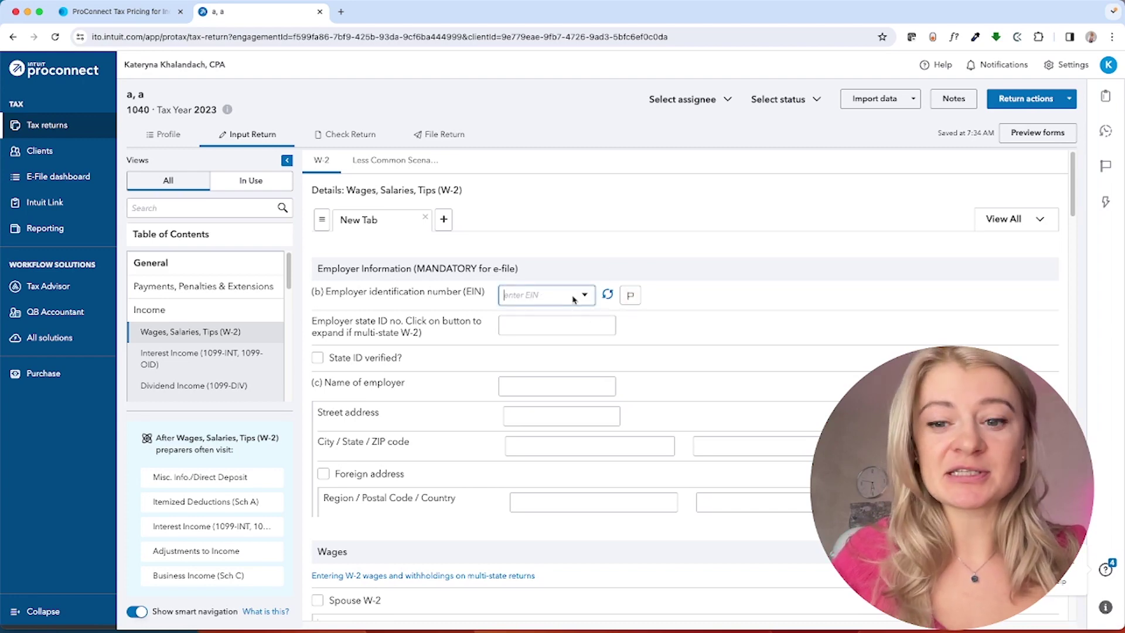
type("65-7476465")
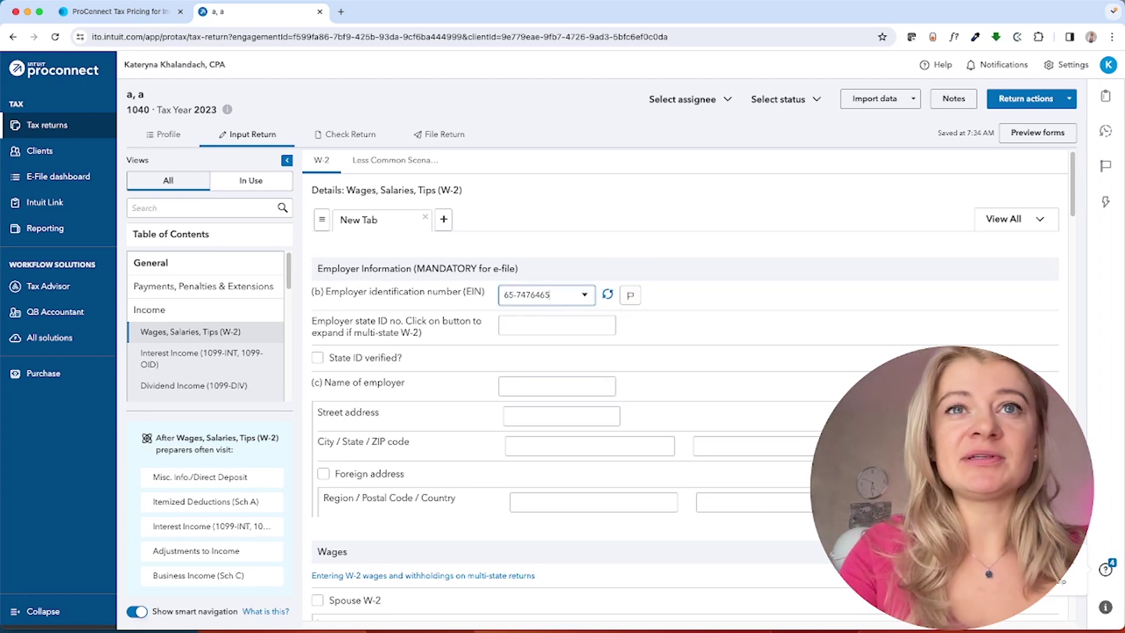
left_click(607, 295)
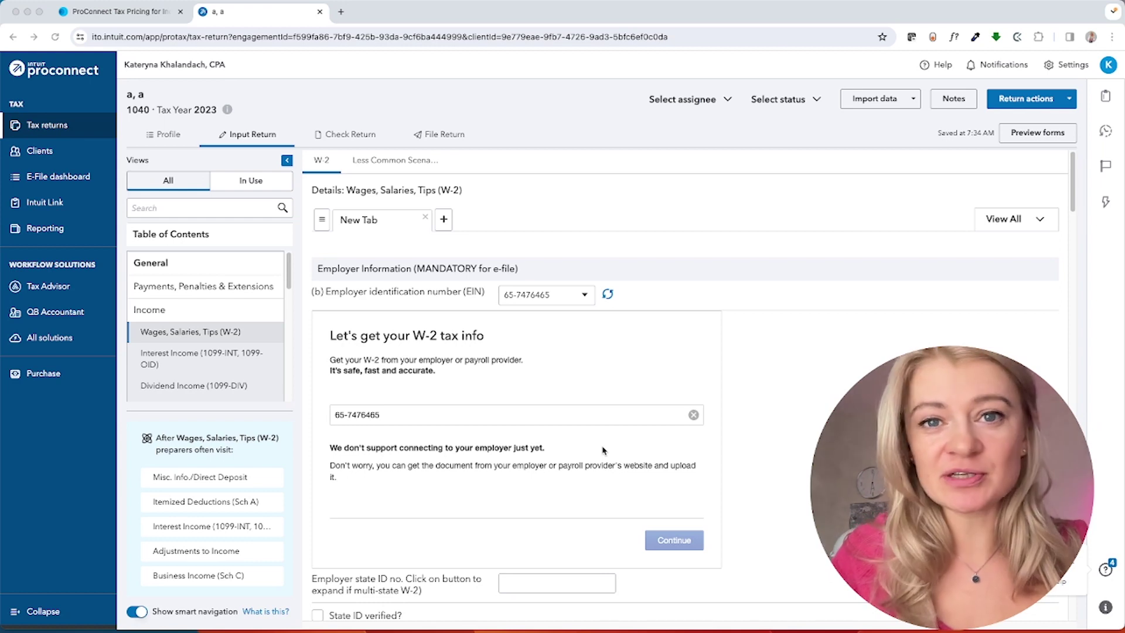
Add a second, blank W-2 for another employer.
scroll(559, 431, "down", 4)
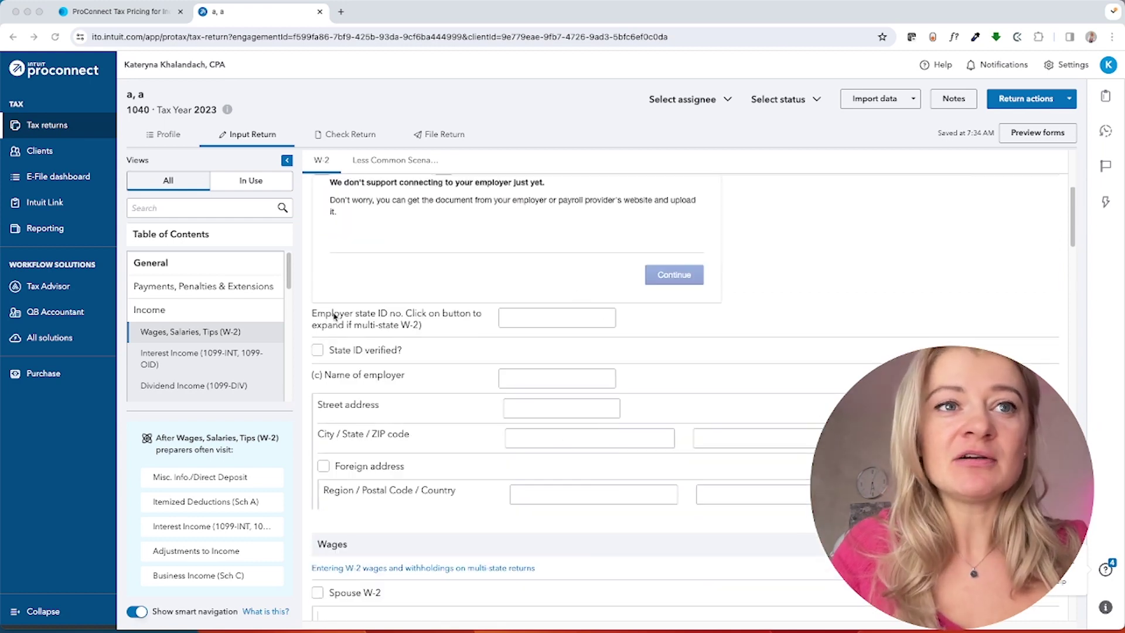
scroll(634, 328, "up", 4)
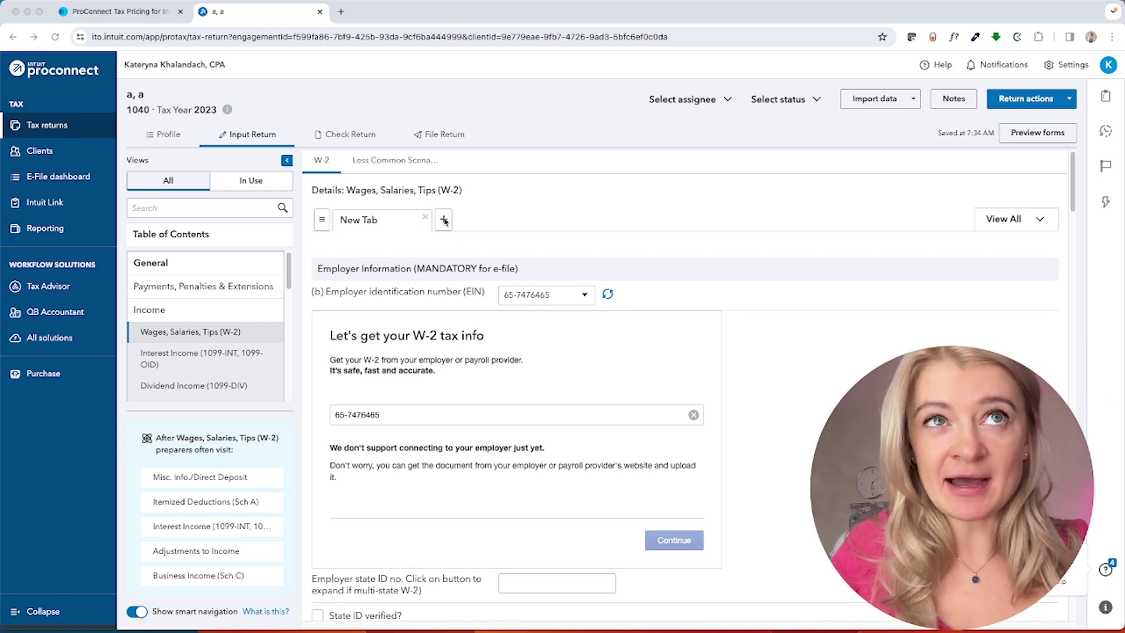
left_click(444, 220)
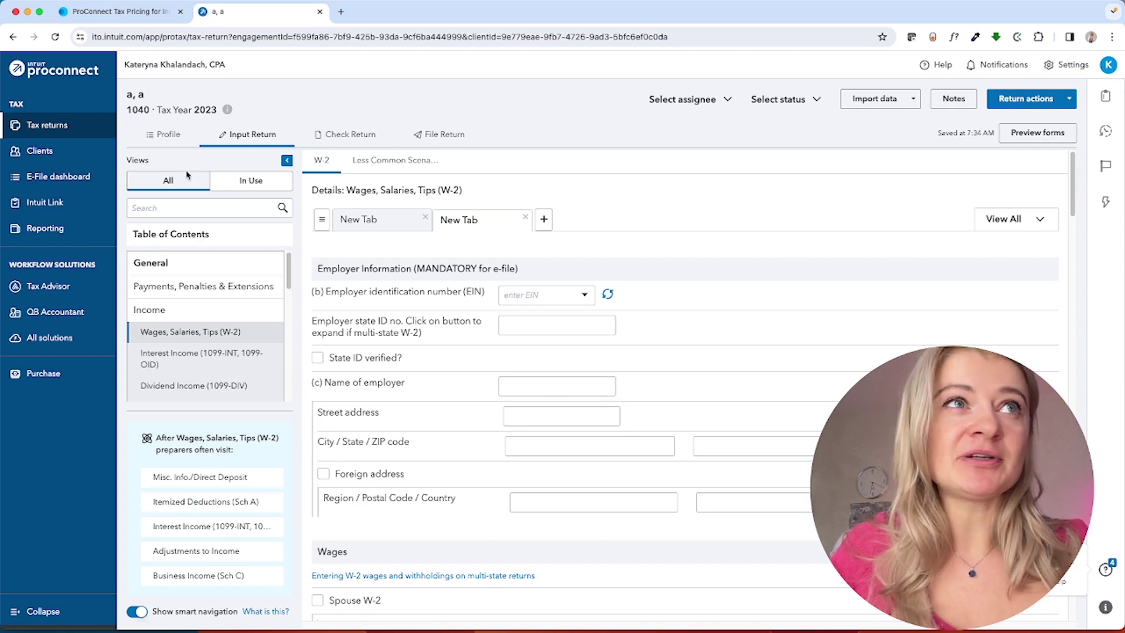
left_click(1020, 134)
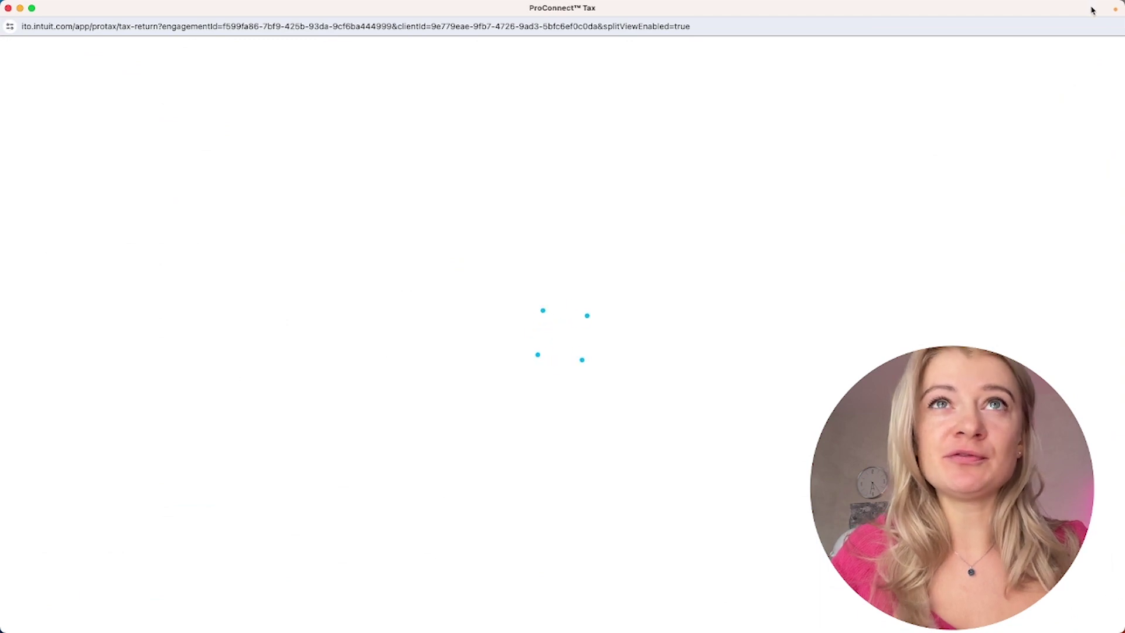
double_click(995, 12)
left_click_drag(931, 59, 869, 142)
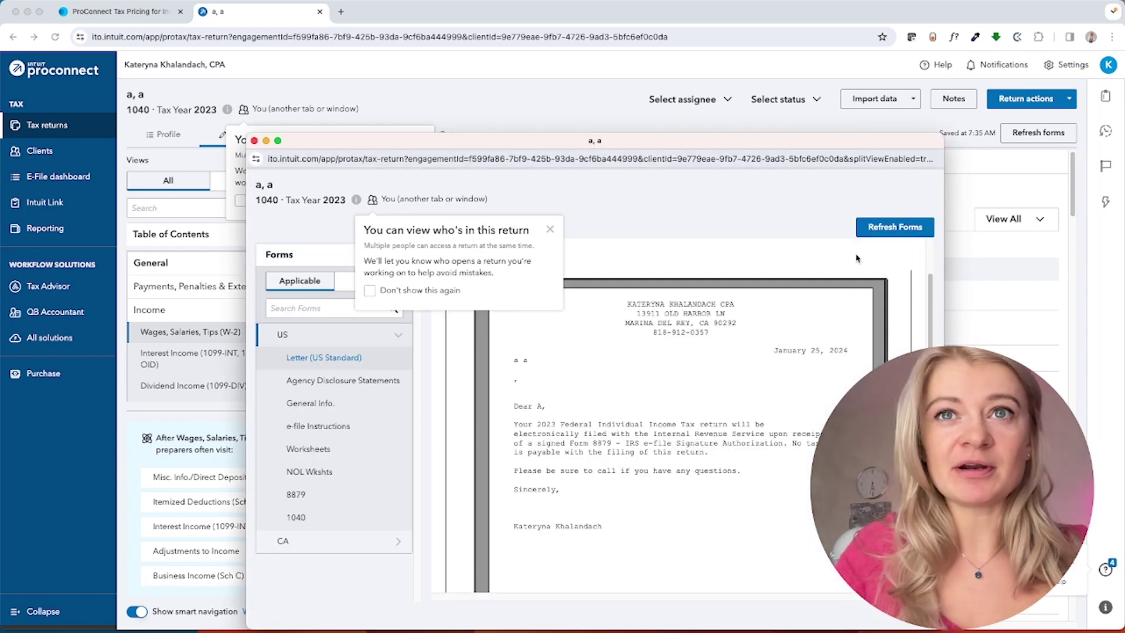
left_click(549, 229)
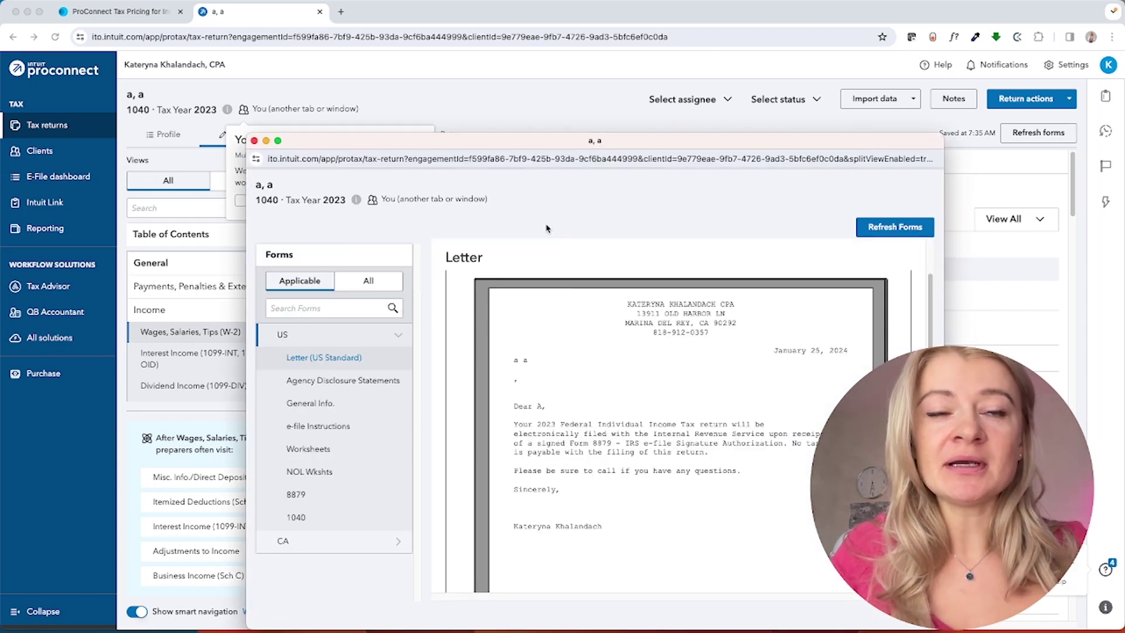
left_click(343, 406)
left_click(308, 449)
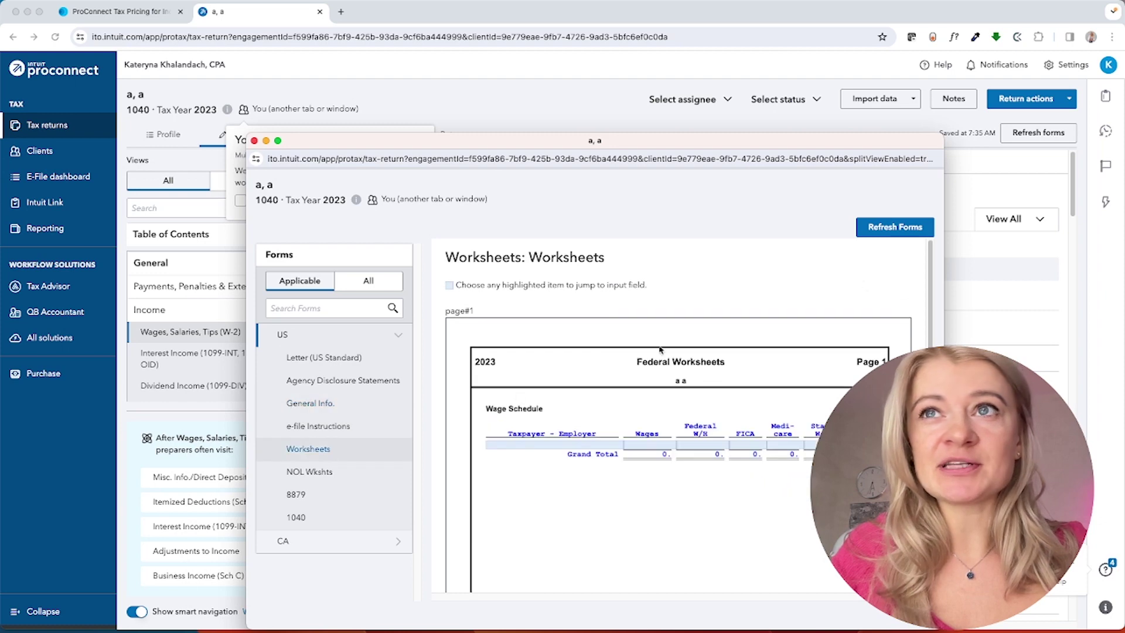
left_click(895, 228)
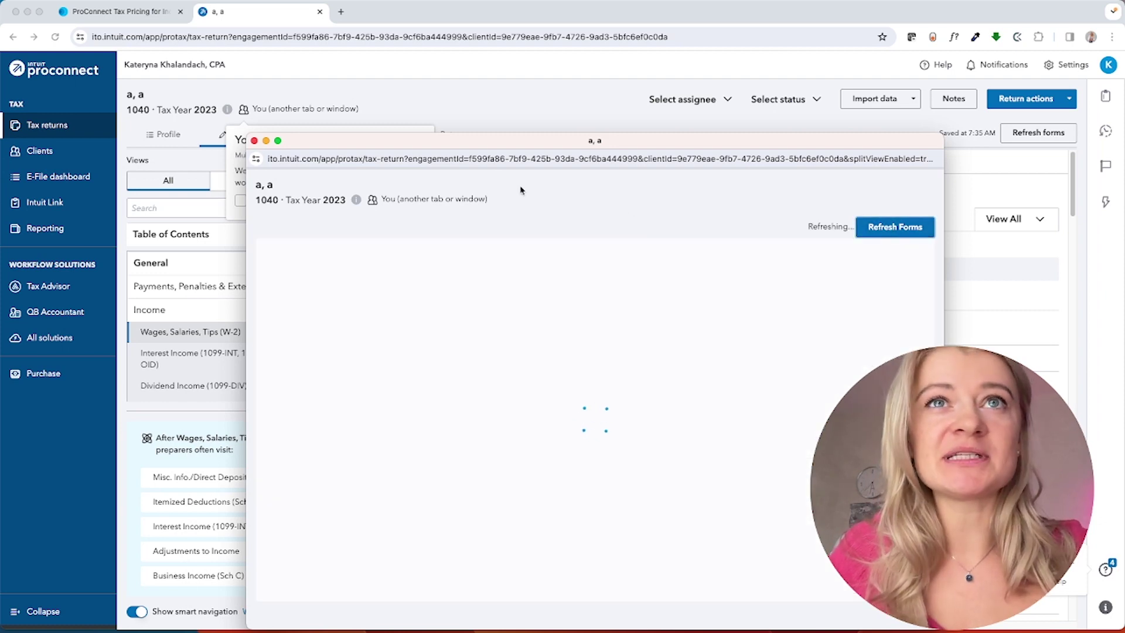
left_click(254, 141)
On Check Return, review the tax summary and expand Forms, Extension Diagnostics and Critical Diagnostics.
left_click(352, 140)
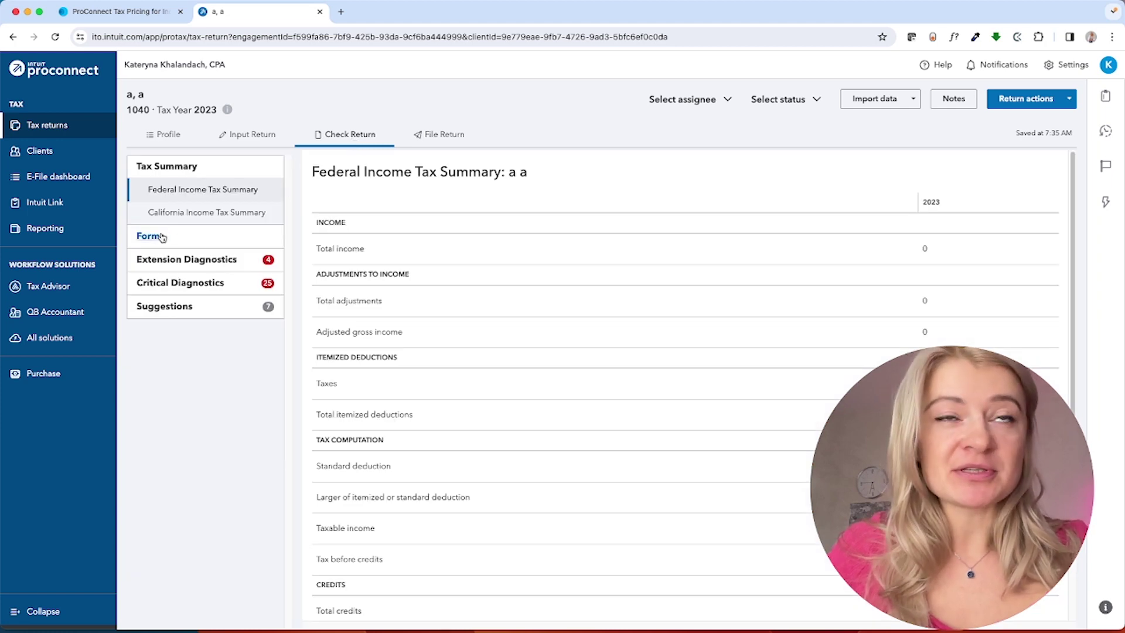
left_click(252, 143)
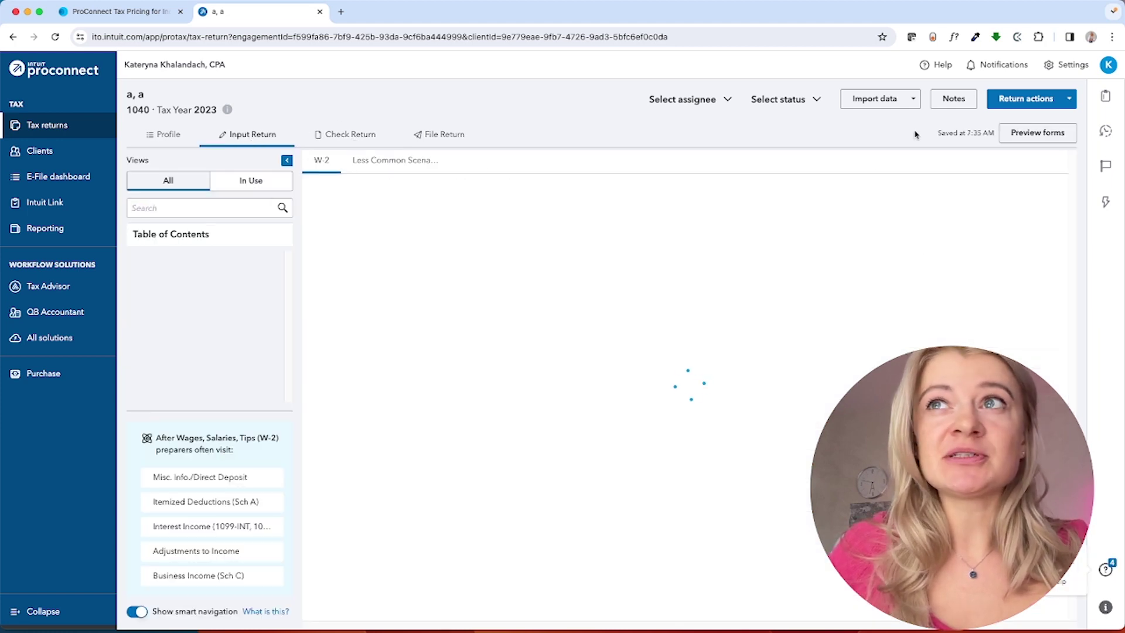
left_click(325, 146)
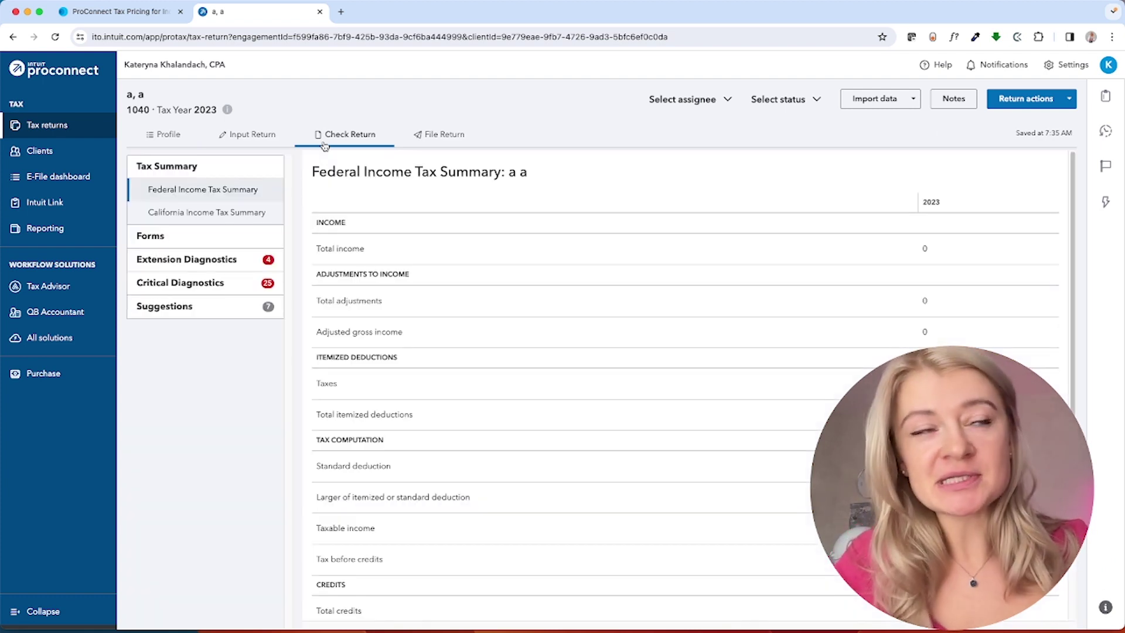
left_click(148, 237)
left_click(191, 317)
left_click(184, 432)
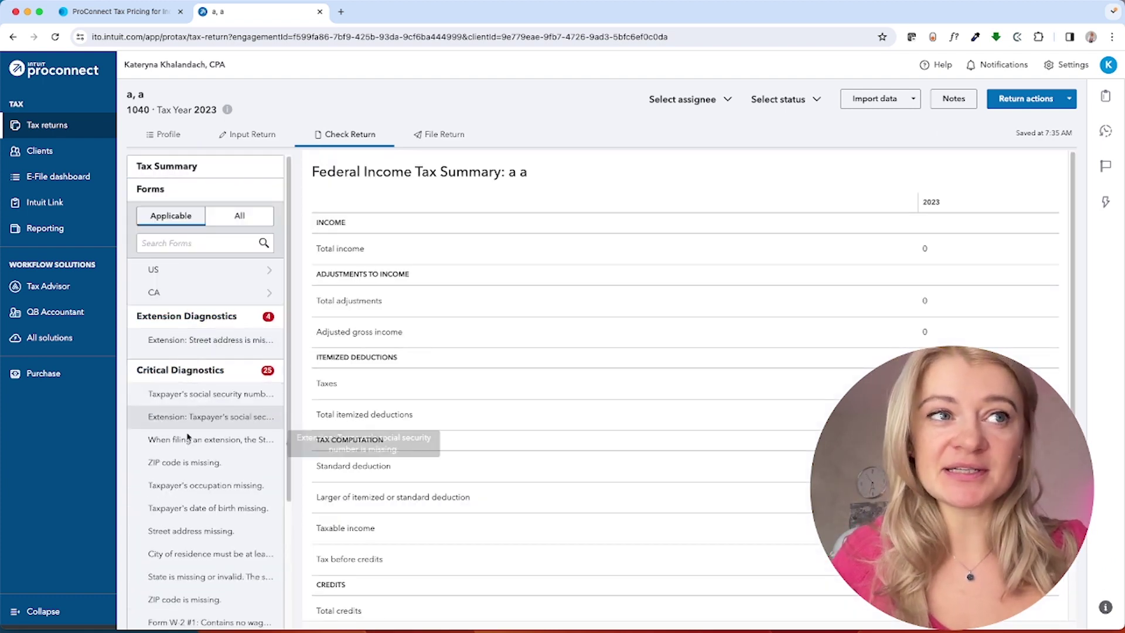
Show the File Return extension e-file options and try Print to PDF, closing the missing SSN/EIN warning.
left_click(447, 143)
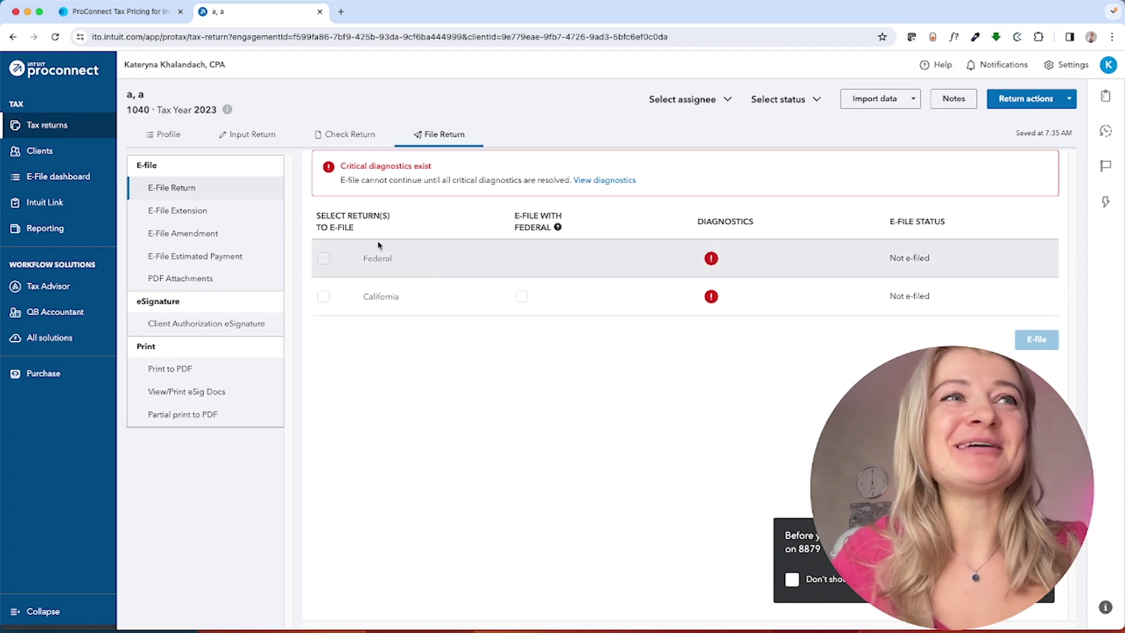
left_click(195, 217)
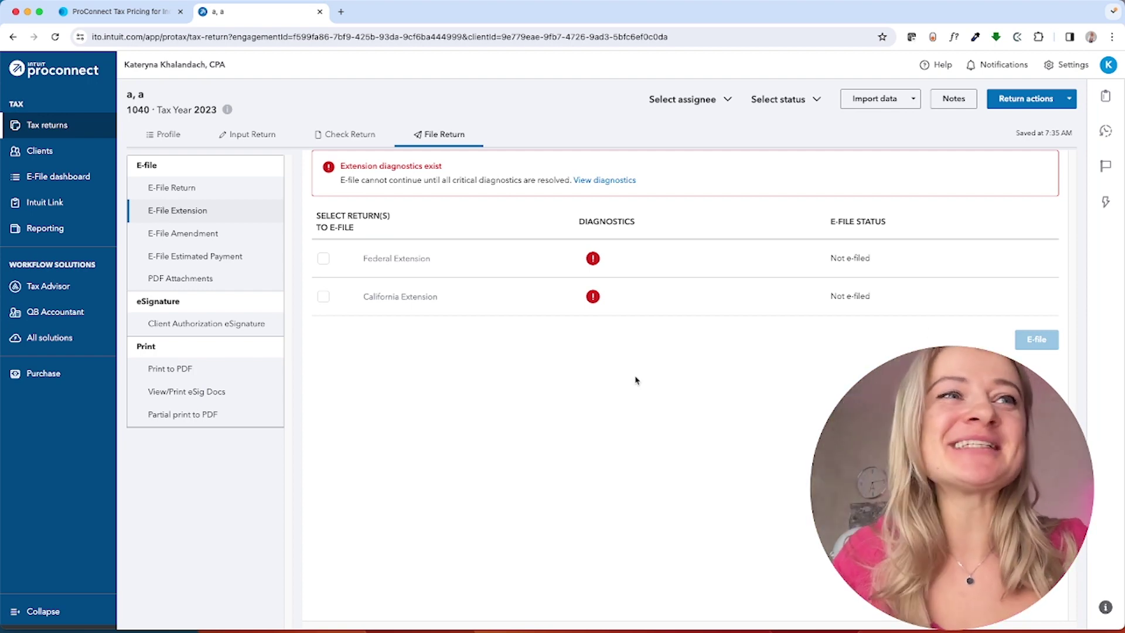
left_click(229, 369)
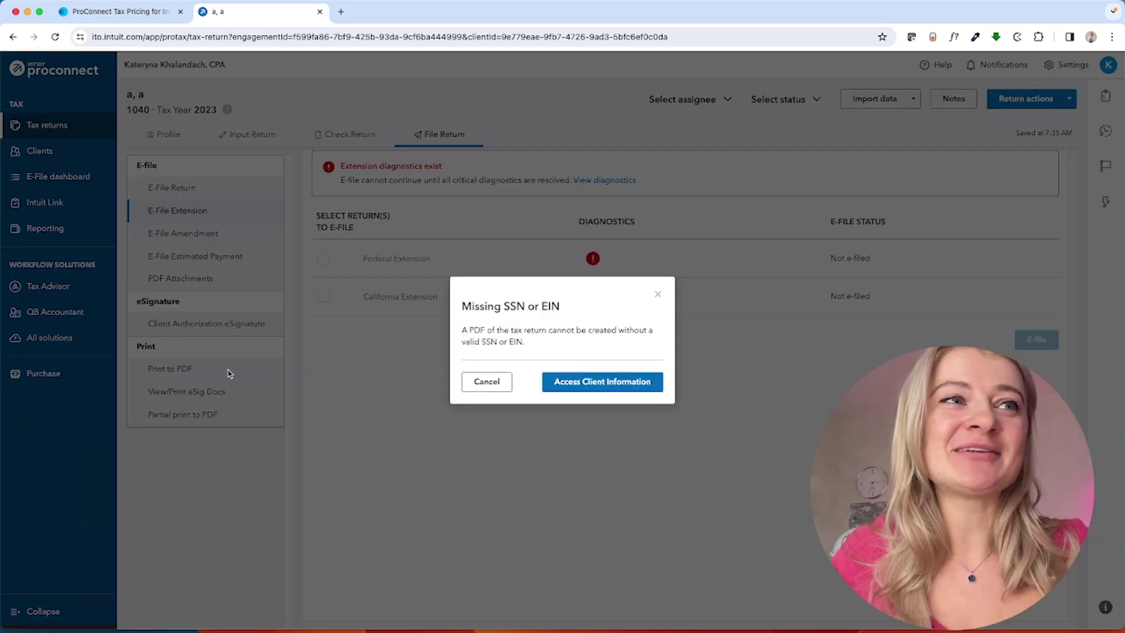
left_click(658, 294)
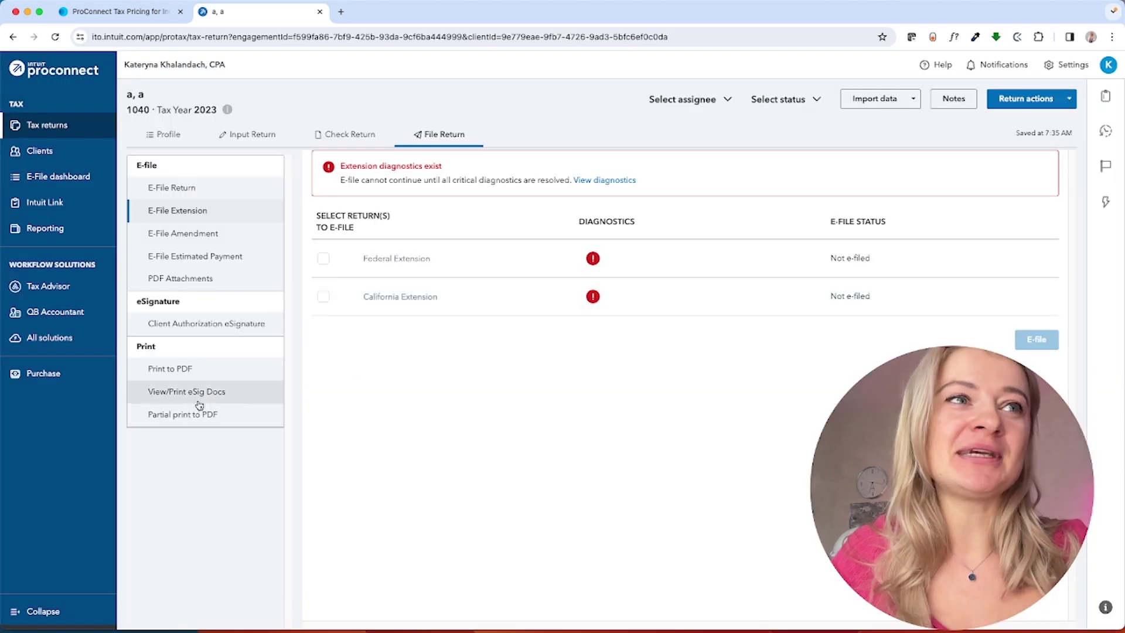
Retry Print to PDF, note the valid-SSN requirement, dismiss the warning and open the E-file Dashboard.
left_click(200, 370)
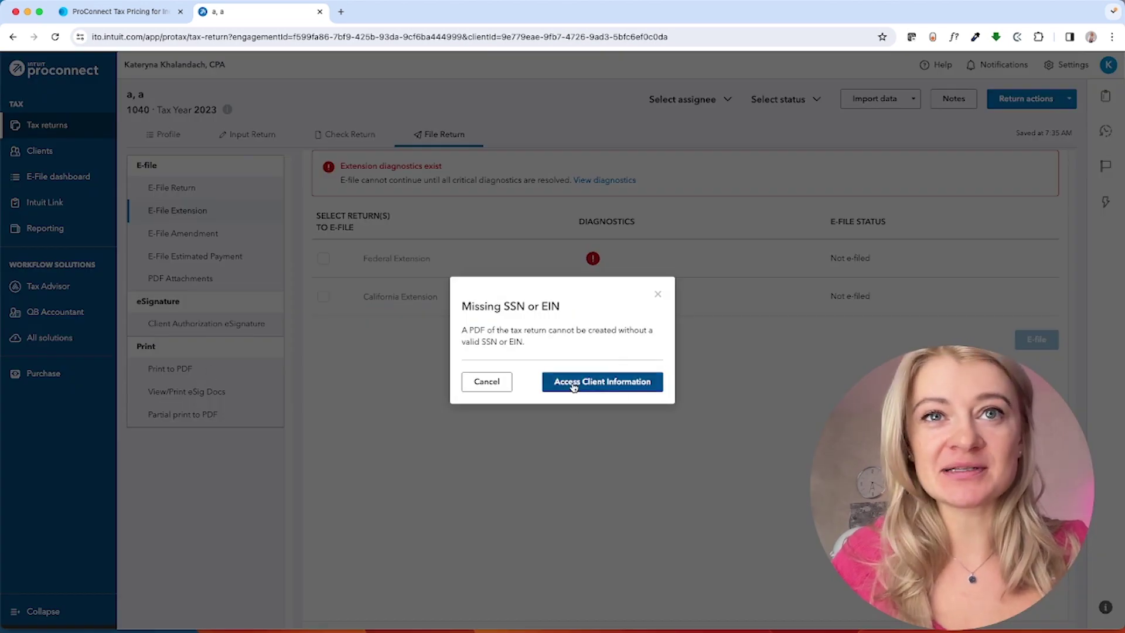
left_click_drag(482, 331, 514, 344)
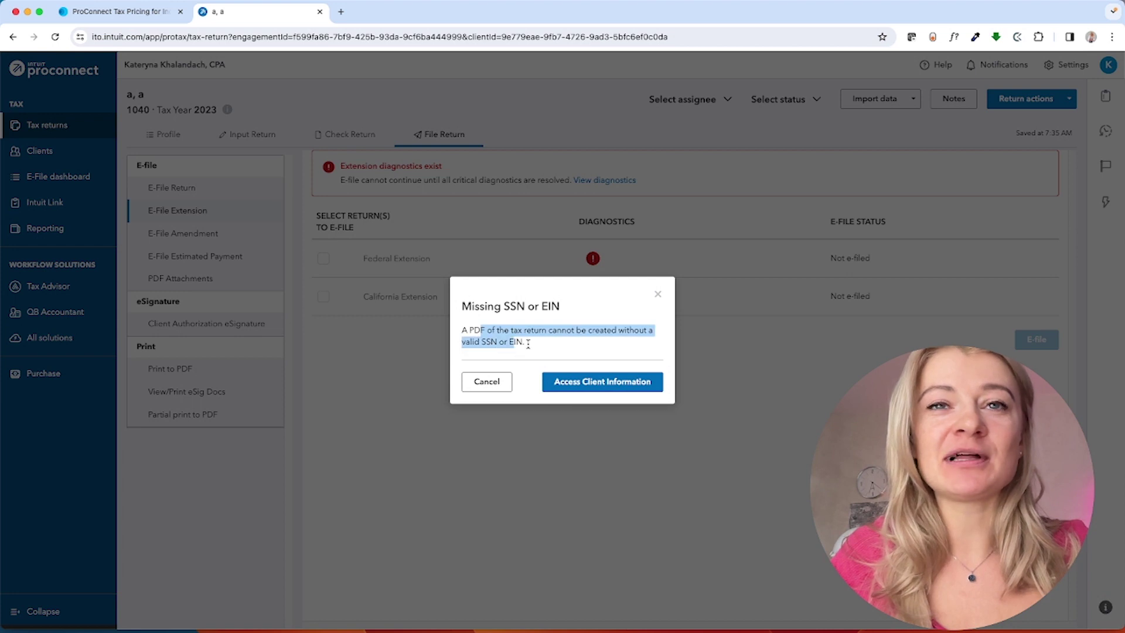
left_click(657, 295)
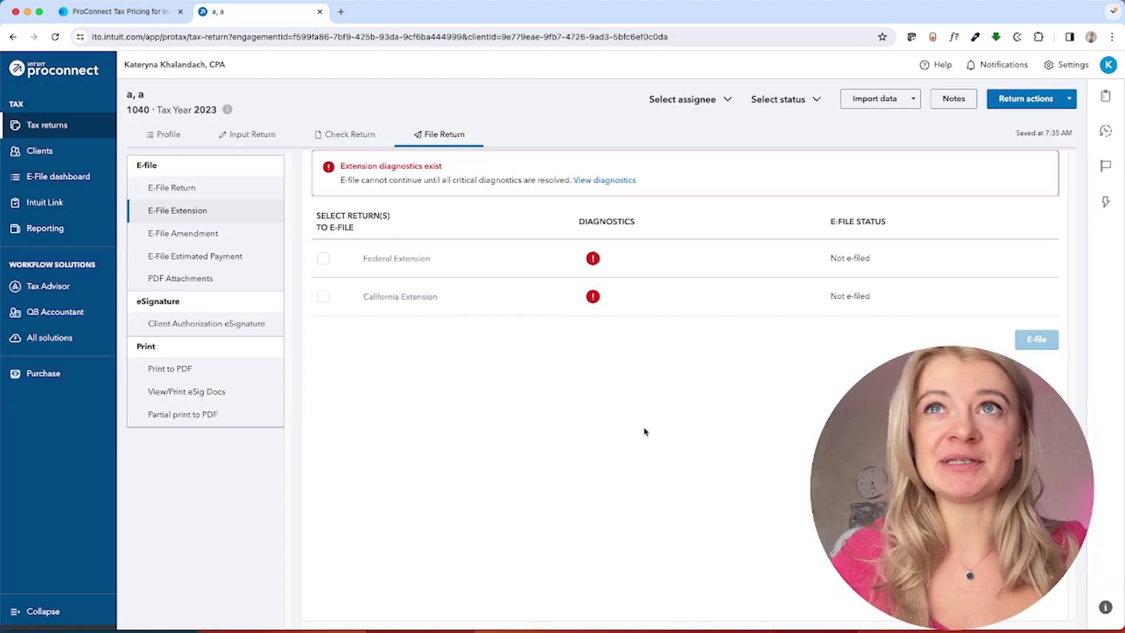
left_click(82, 185)
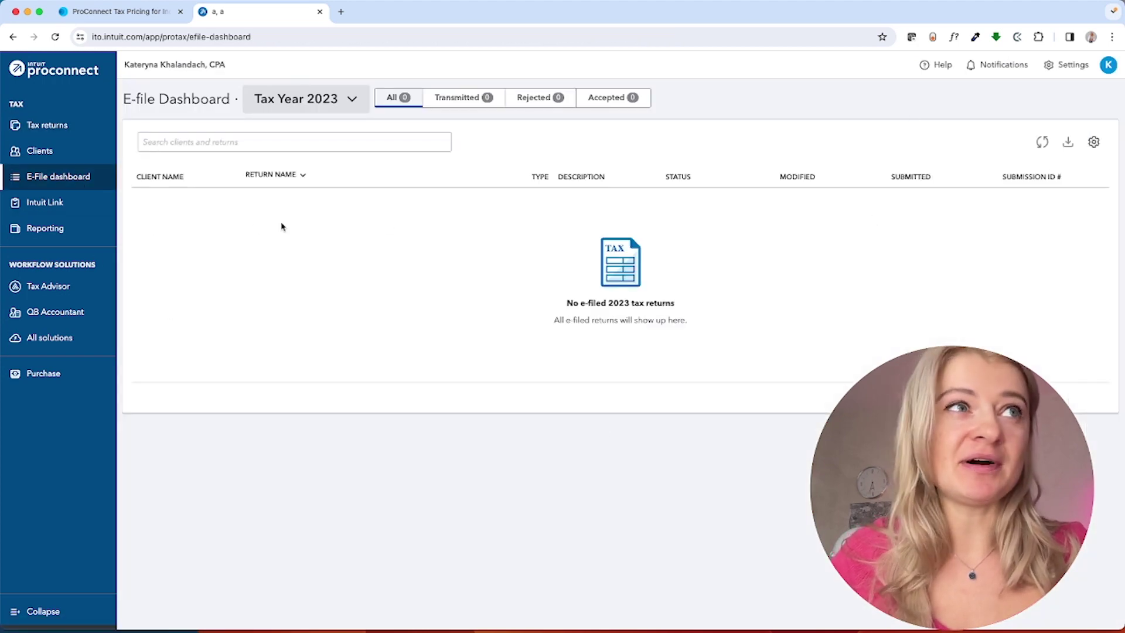
Visit the Intuit Link document request page, then open the 2023 firm performance report.
left_click(71, 206)
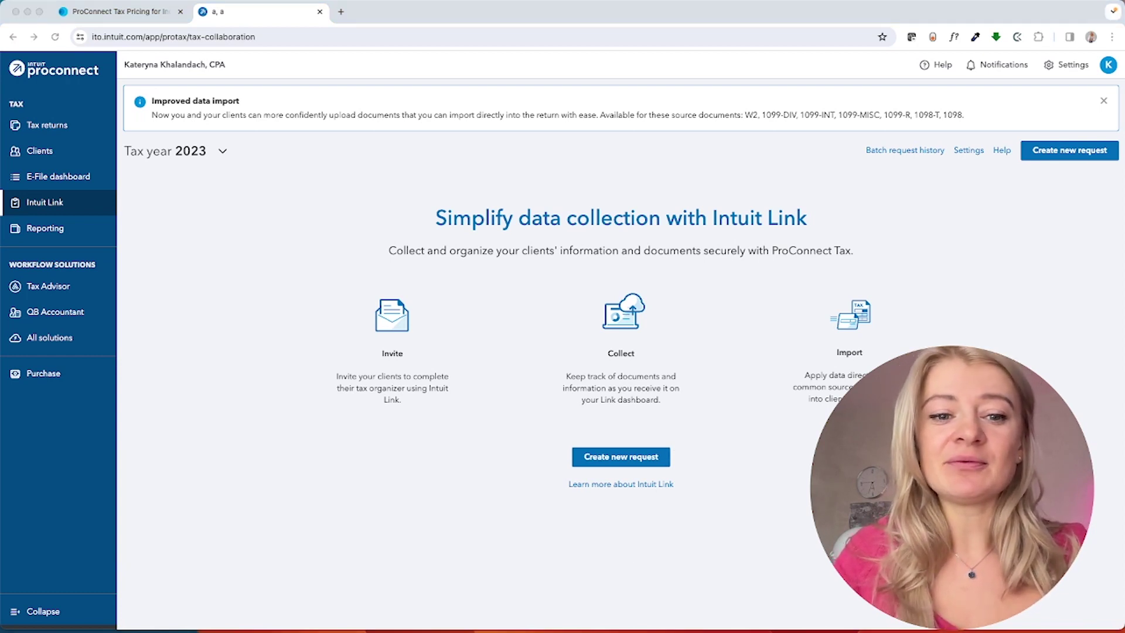
left_click(41, 230)
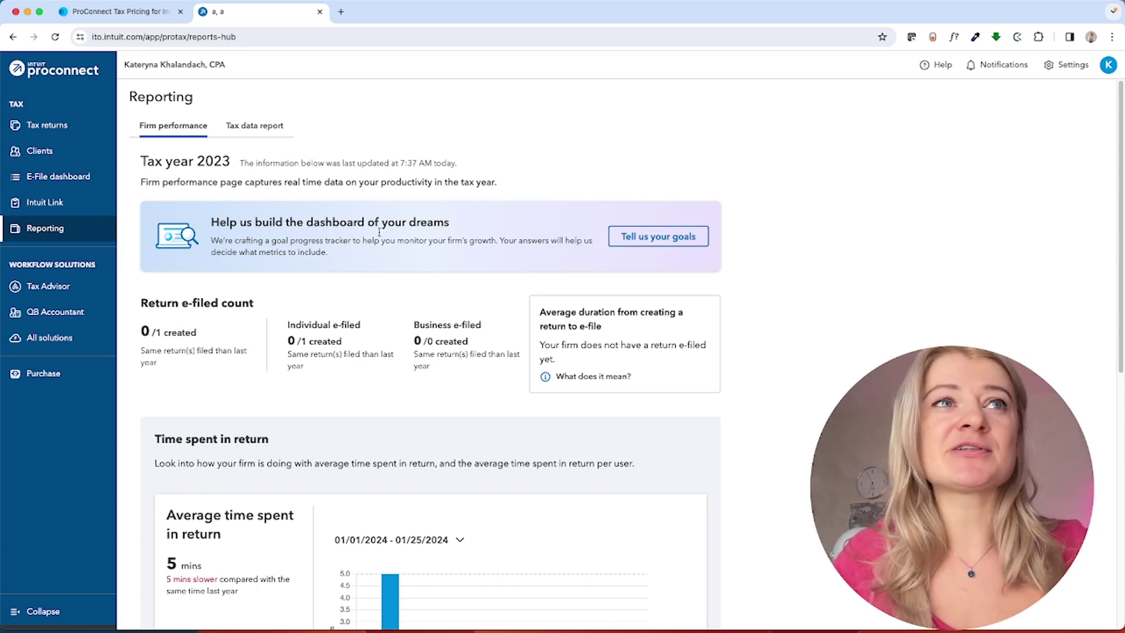
Check the Tax data report's CSV format note, then open the Intuit Tax Advisor introduction.
left_click(254, 125)
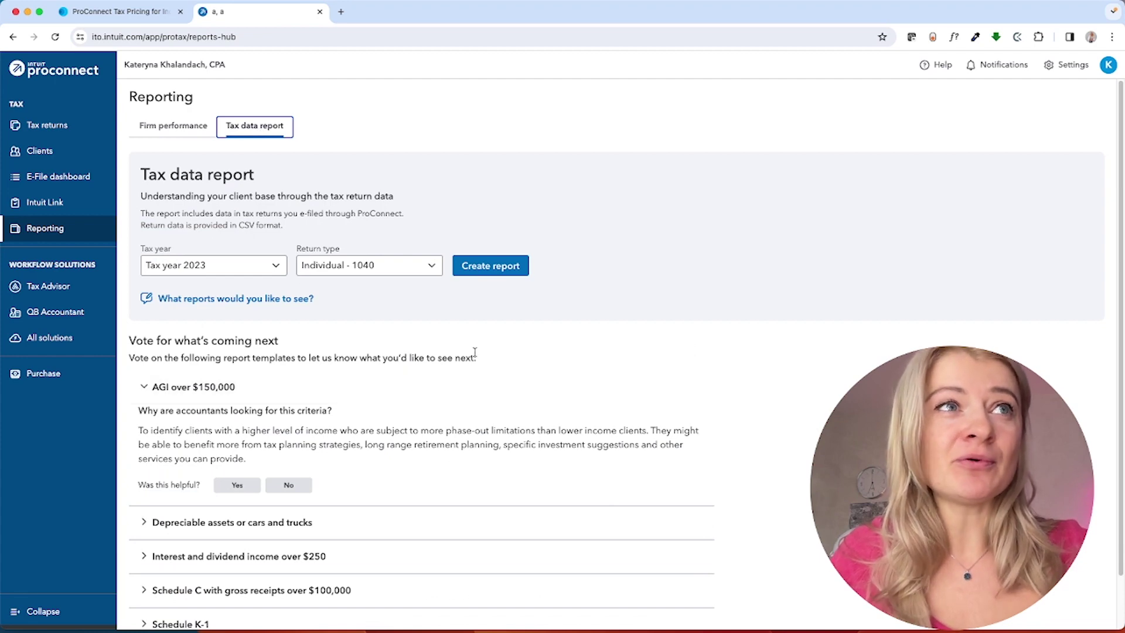
left_click_drag(193, 201, 231, 225)
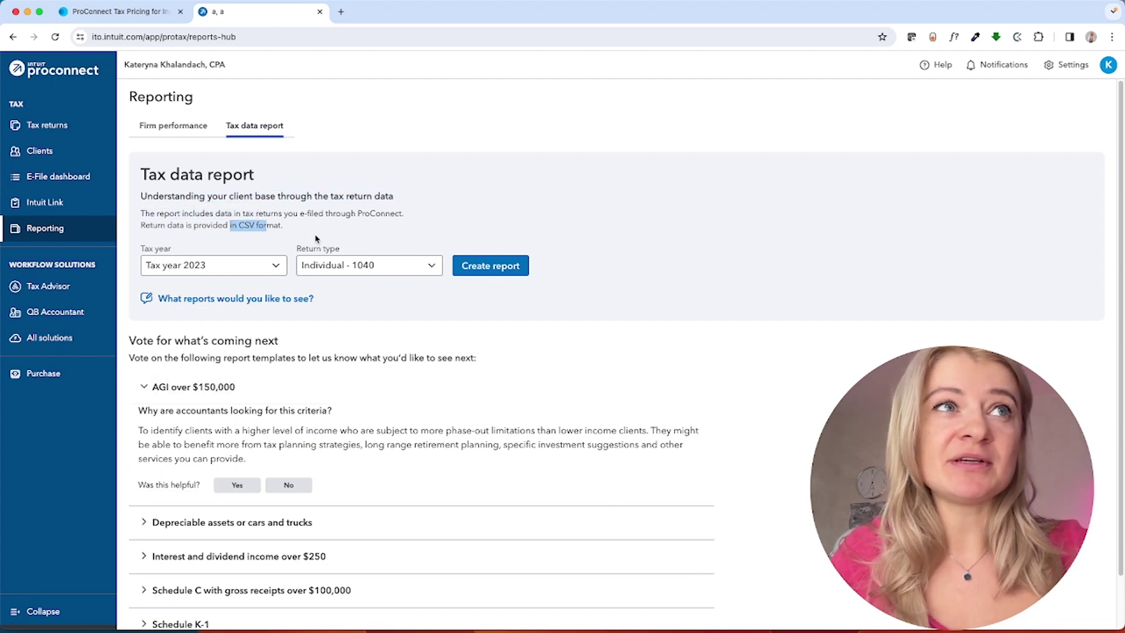
left_click(76, 286)
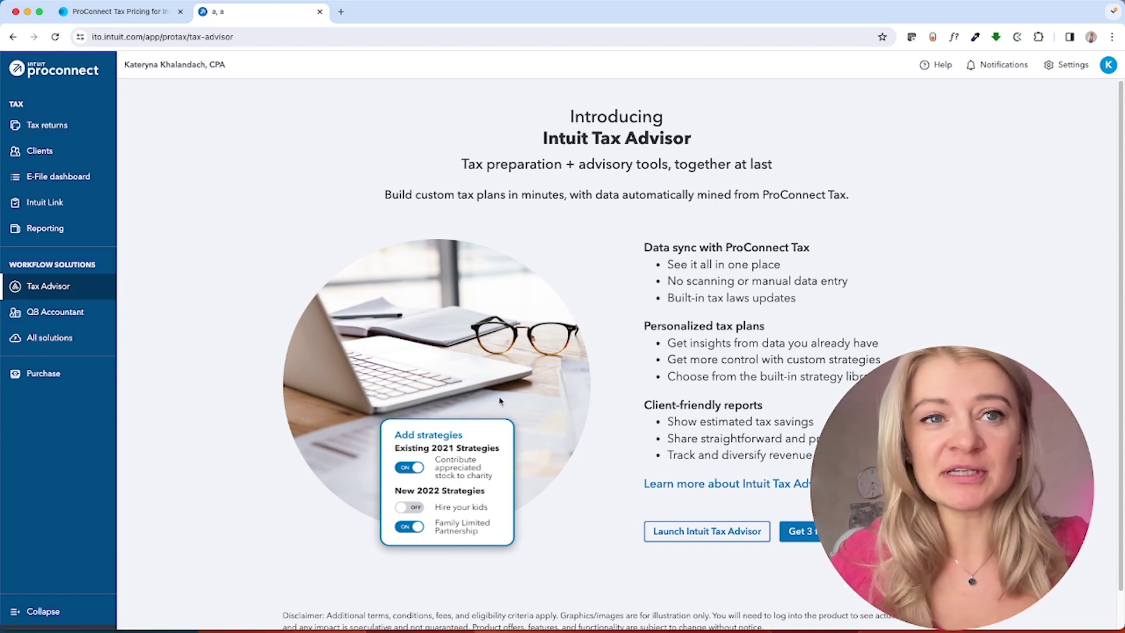
Launch QuickBooks Online Accountant in its own tab, then browse the Integrations page of available solutions.
left_click(73, 317)
left_click(273, 15)
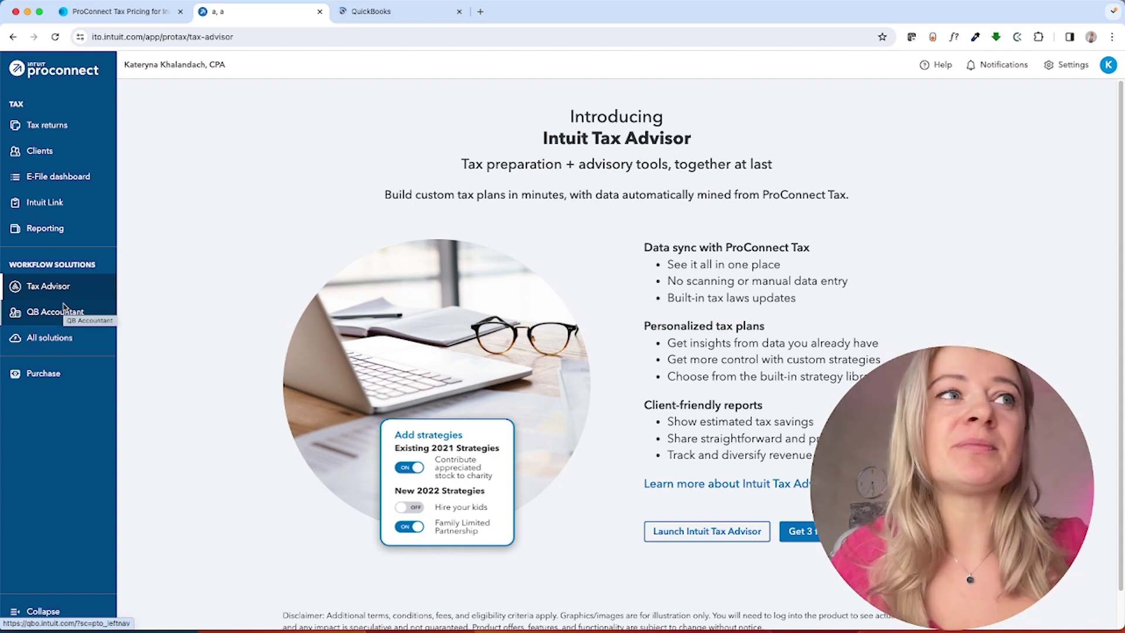
left_click(52, 342)
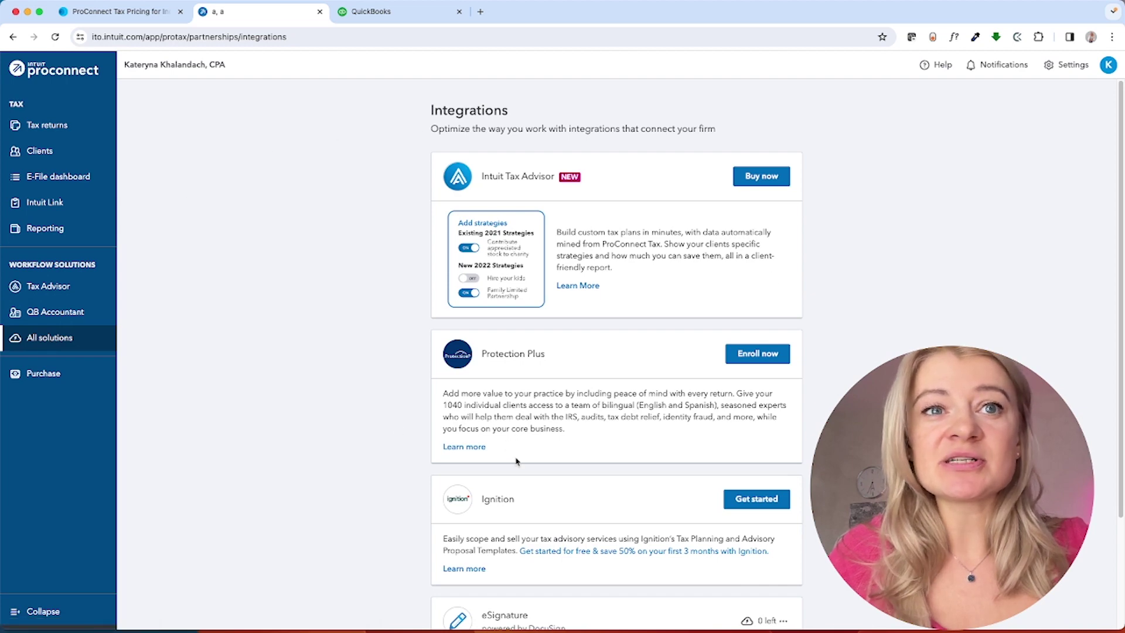
scroll(515, 461, "down", 3)
scroll(524, 483, "up", 3)
scroll(528, 498, "down", 3)
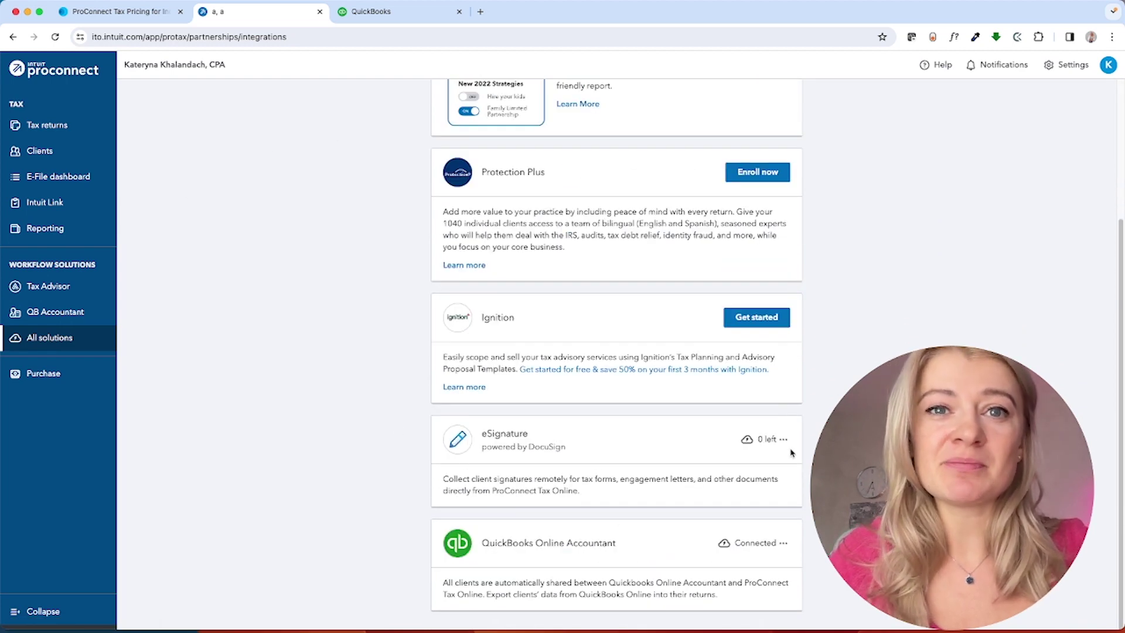
scroll(633, 492, "up", 3)
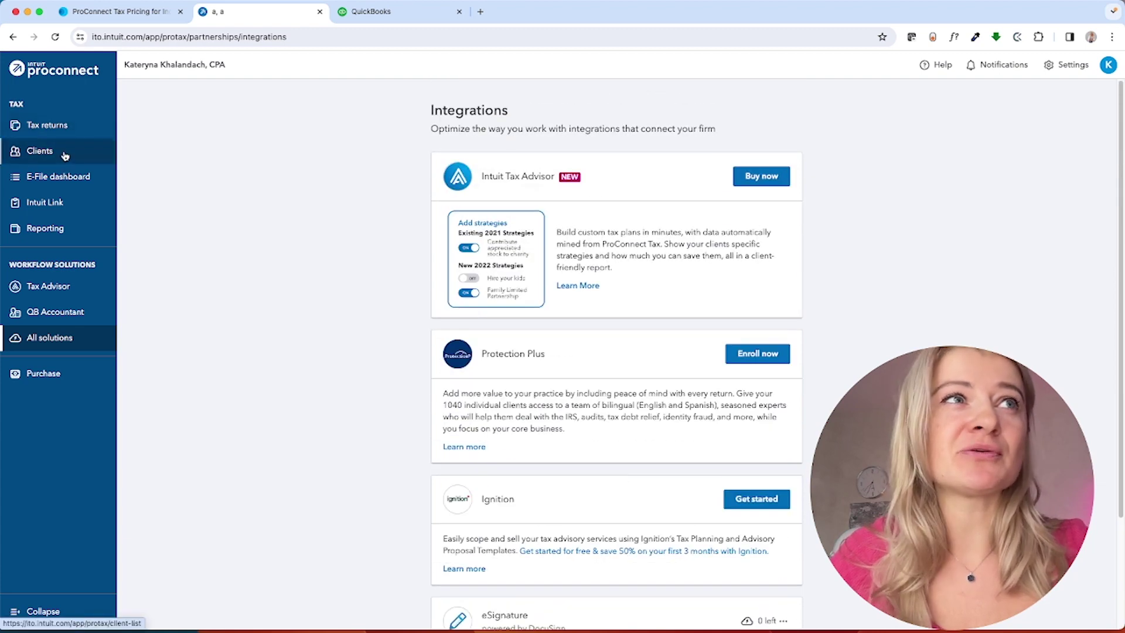
left_click(72, 125)
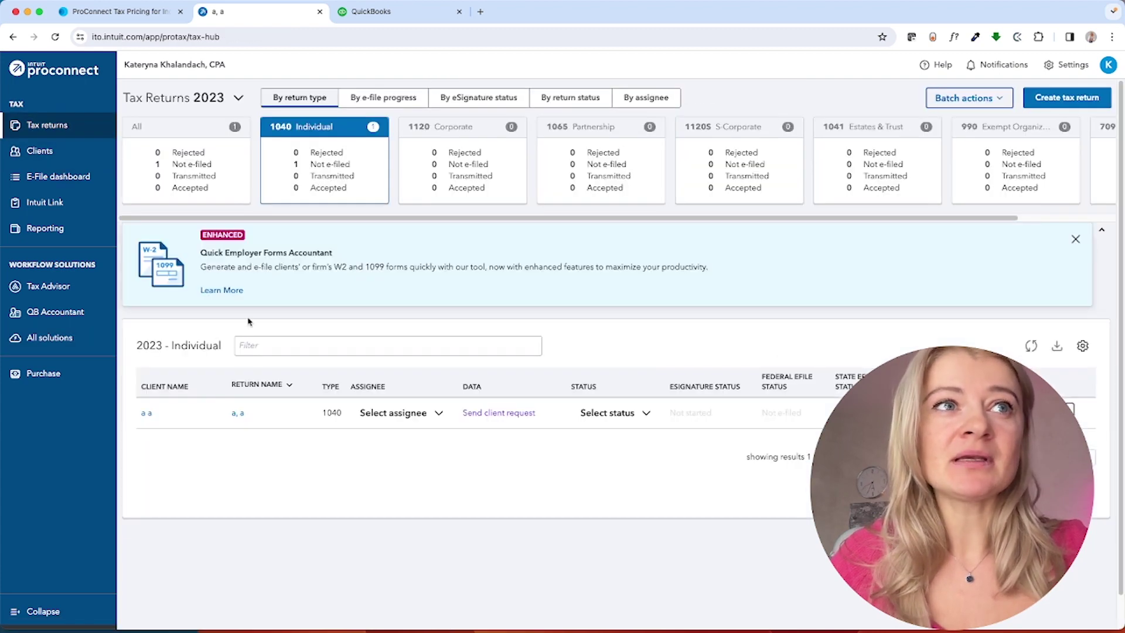
View the 1040 return's Client Authorization eSignature section (0 credits), then go to the Purchase center.
left_click(237, 413)
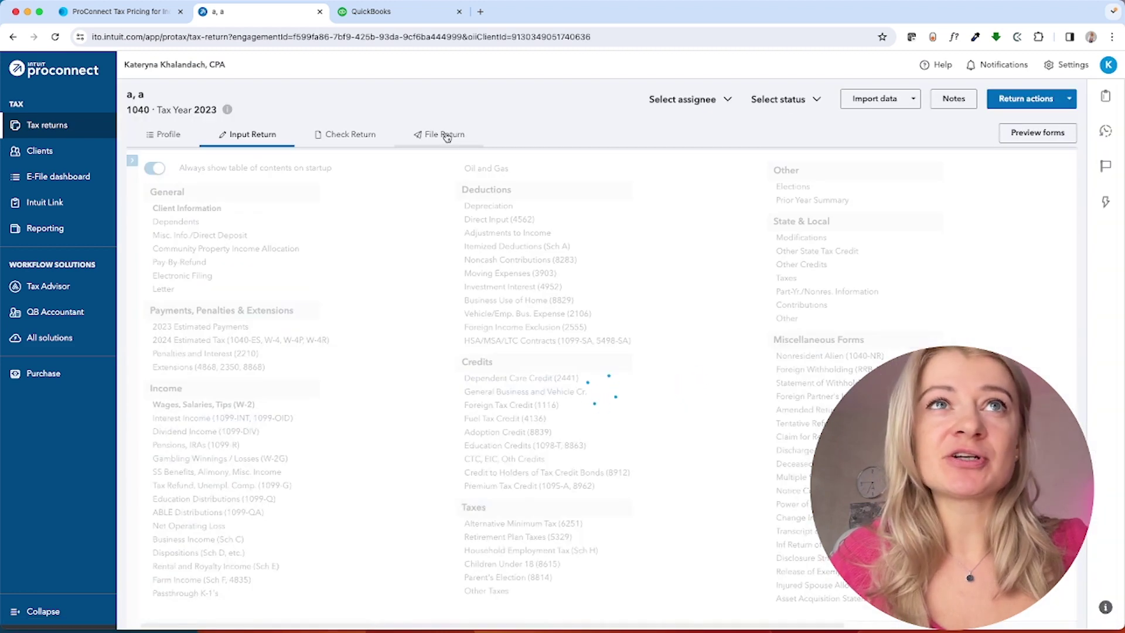
left_click(447, 136)
left_click(240, 325)
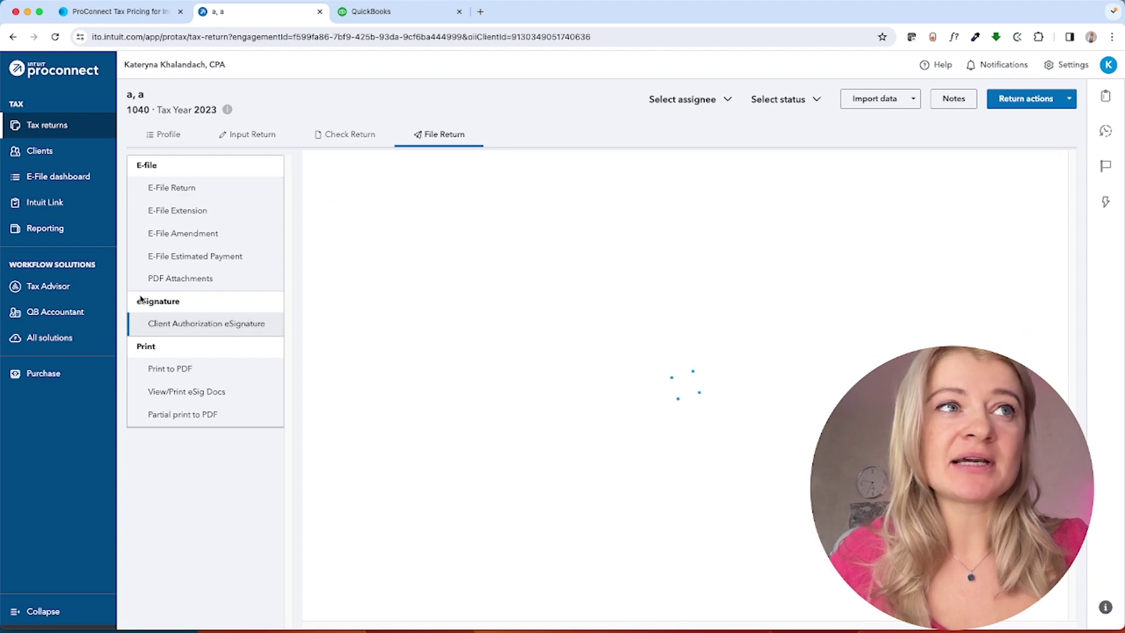
left_click_drag(138, 301, 185, 301)
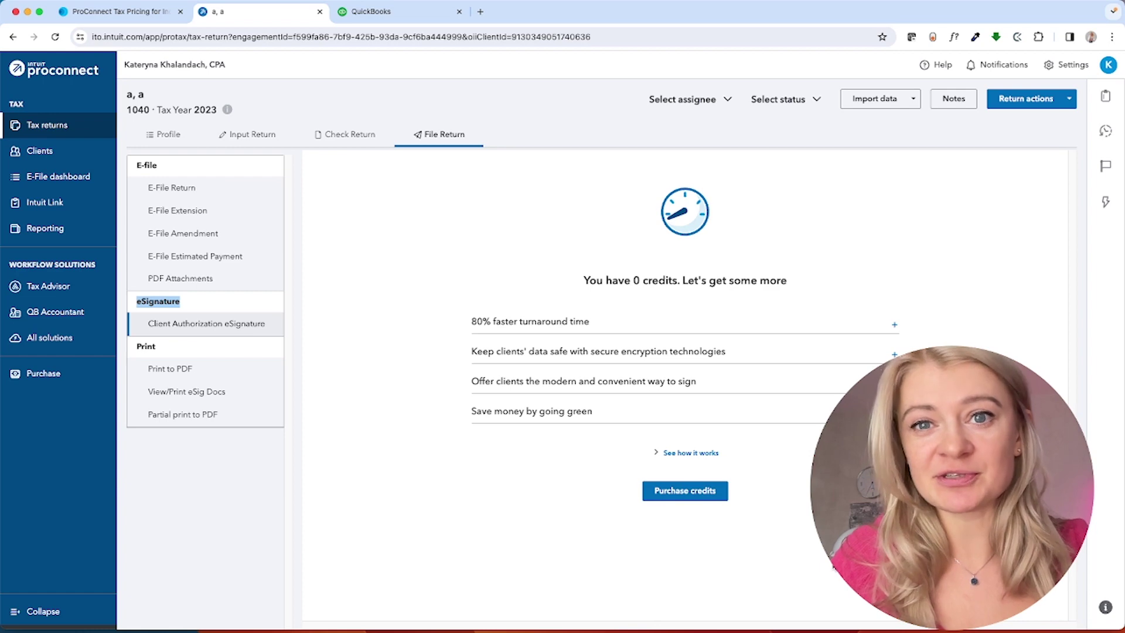
left_click(66, 373)
left_click(32, 612)
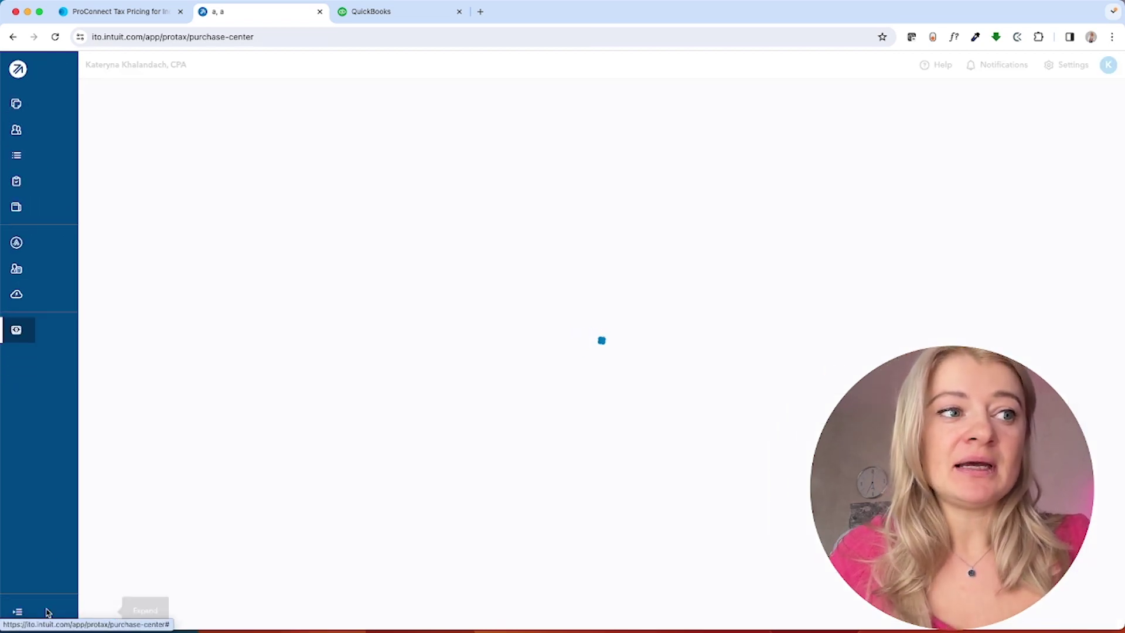
Restore the full sidebar after viewing 2023 return purchase options, then return to Tax returns.
left_click(24, 615)
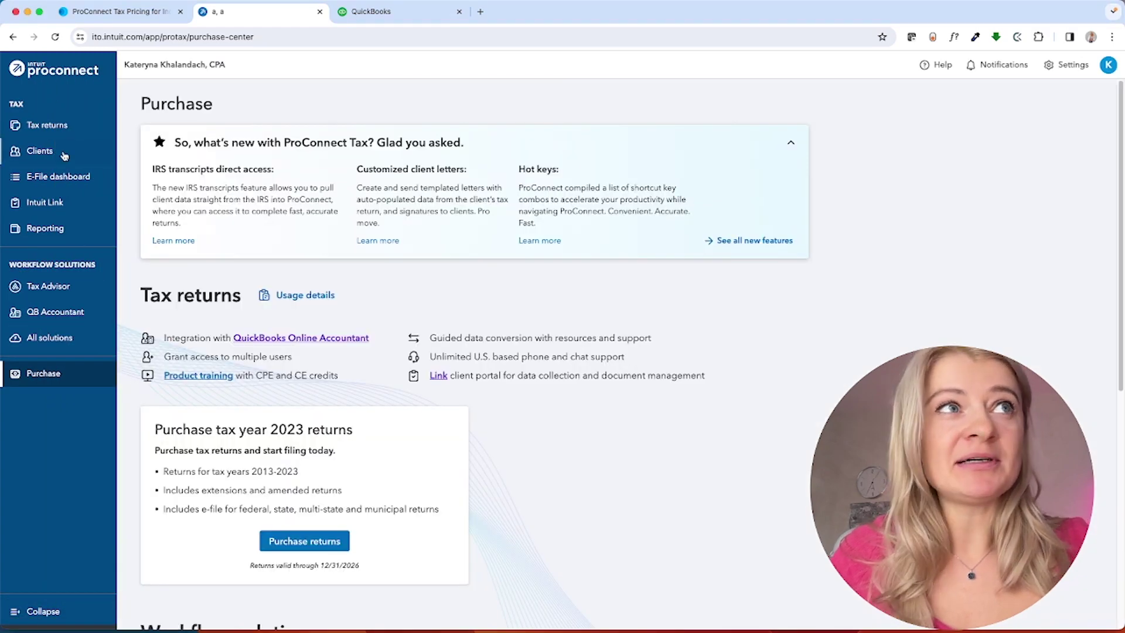
left_click(44, 124)
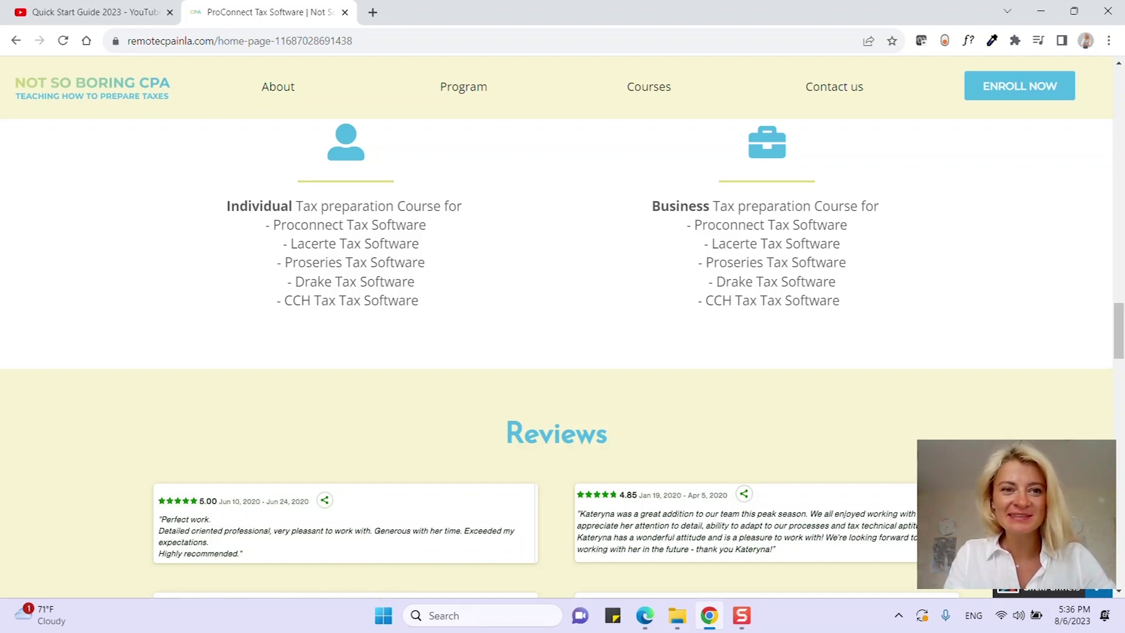
scroll(563, 244, "up", 10)
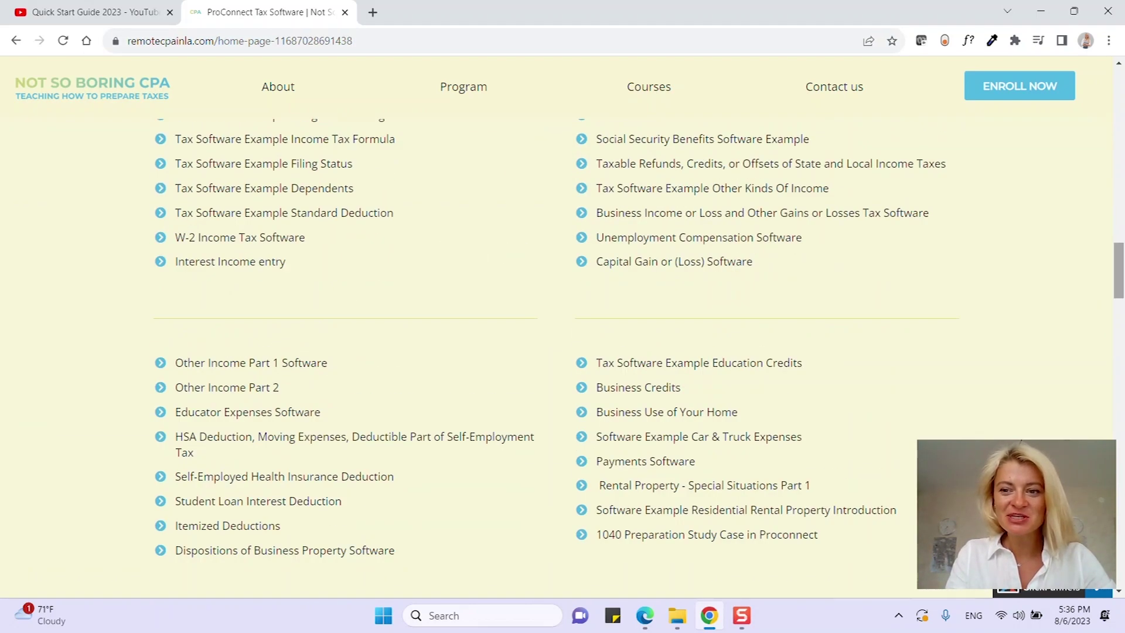
scroll(563, 328, "up", 10)
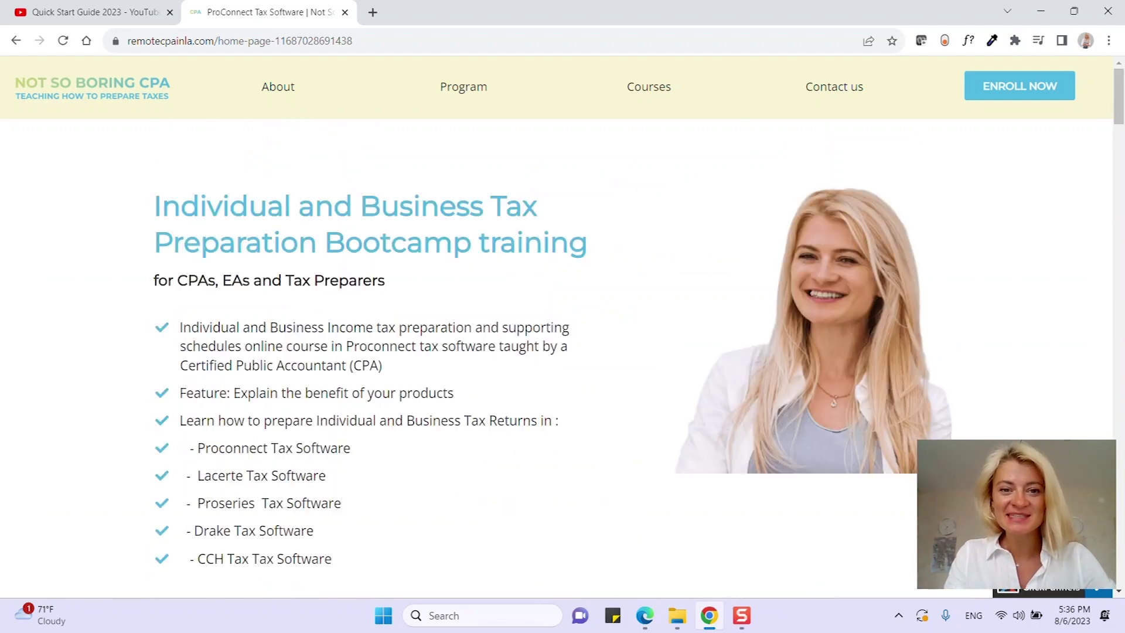
scroll(562, 328, "down", 10)
scroll(563, 329, "up", 3)
scroll(563, 328, "down", 3)
scroll(563, 328, "down", 5)
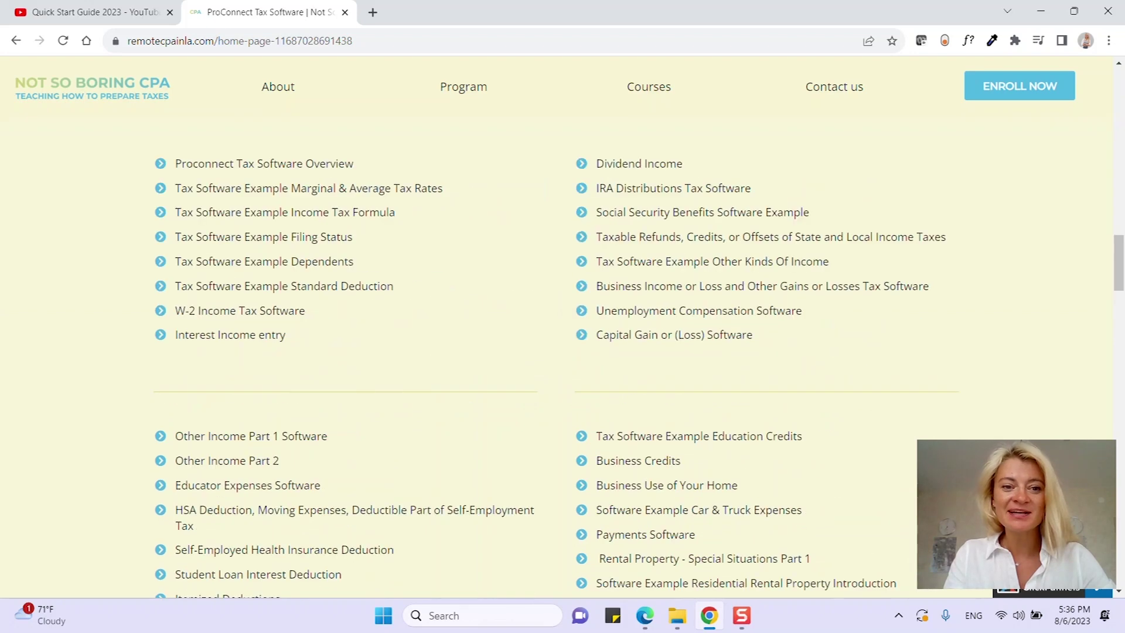
scroll(562, 328, "down", 2)
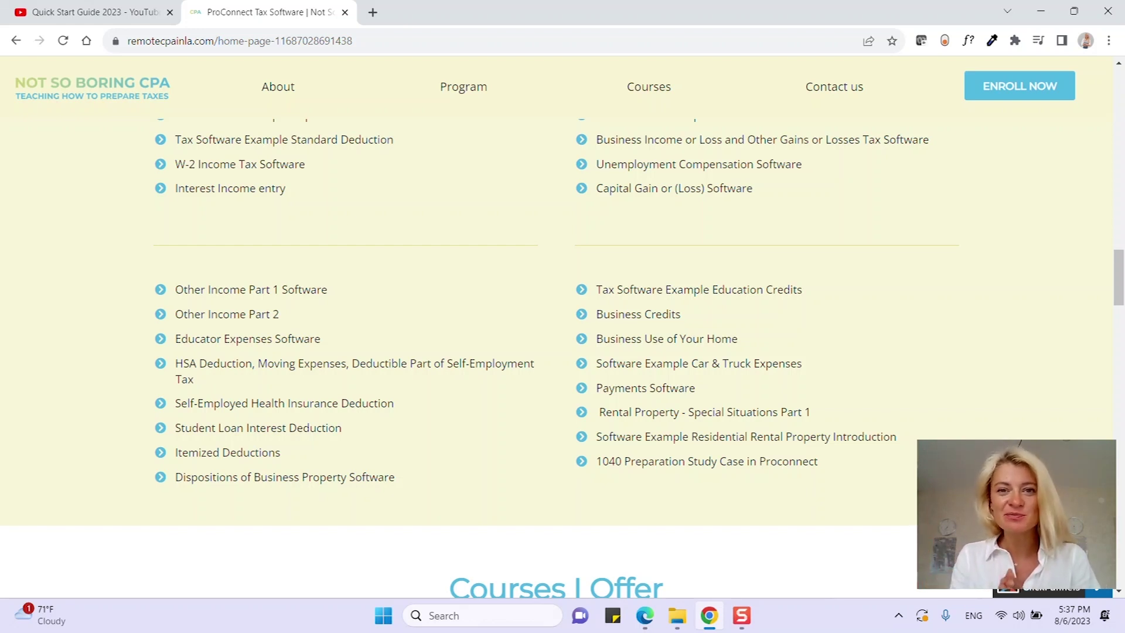
scroll(562, 328, "down", 6)
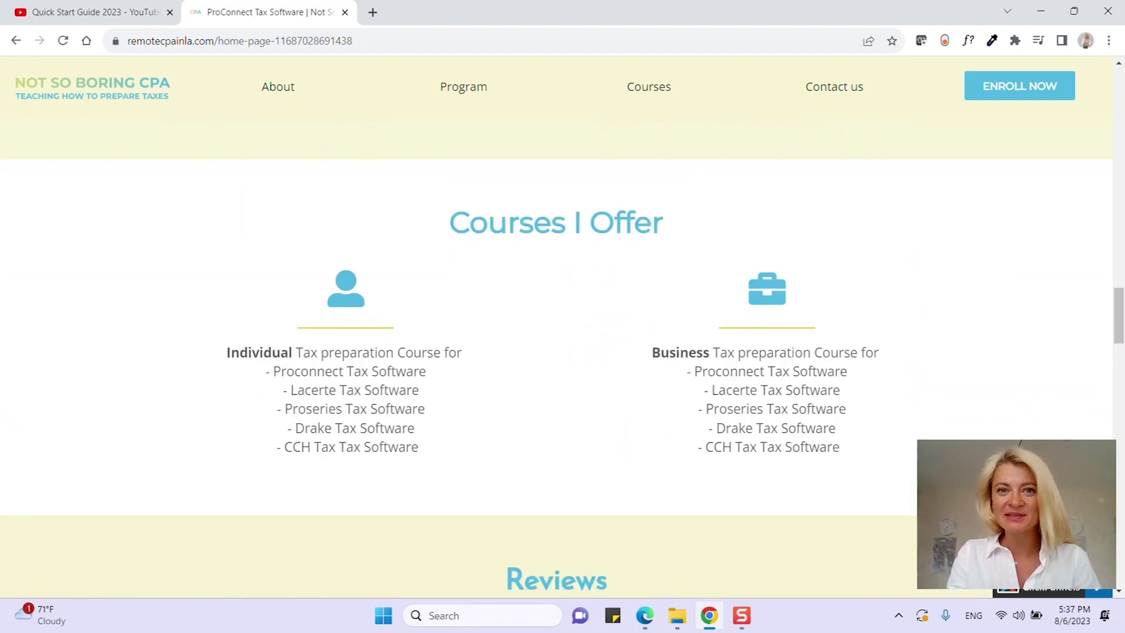
left_click_drag(319, 390, 390, 409)
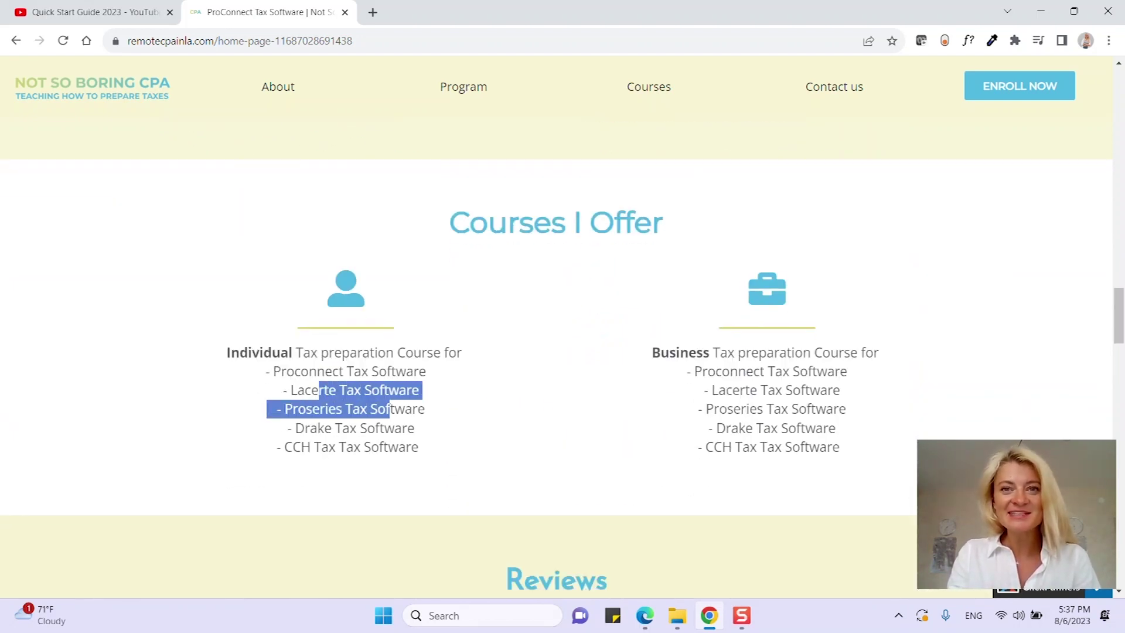